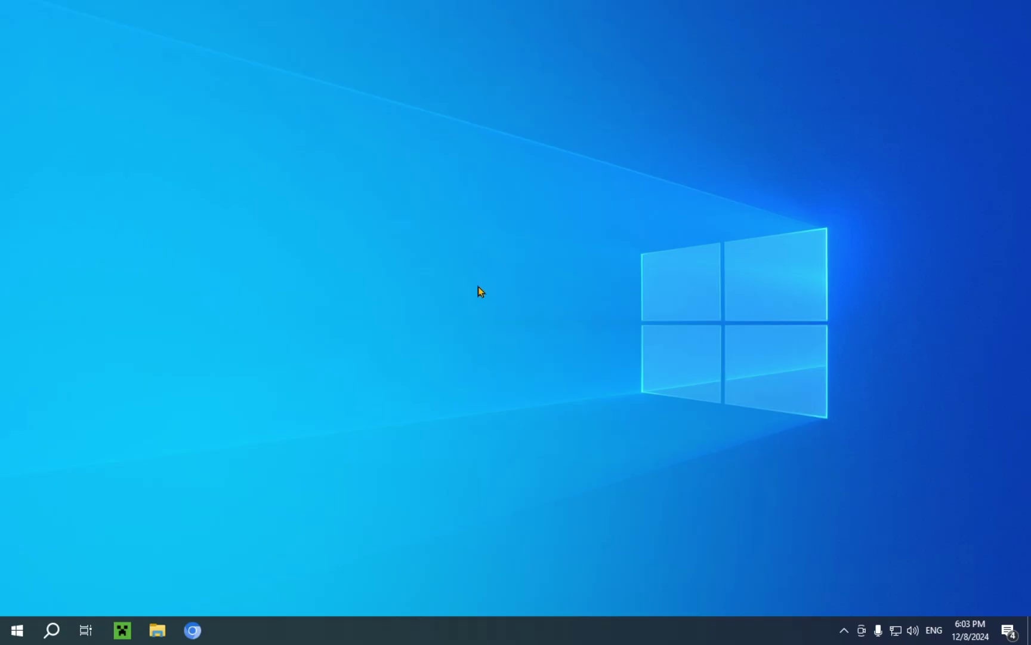
# Step: Search Google for 'find mc server' in a new Chromium window
pyautogui.click(191, 636)
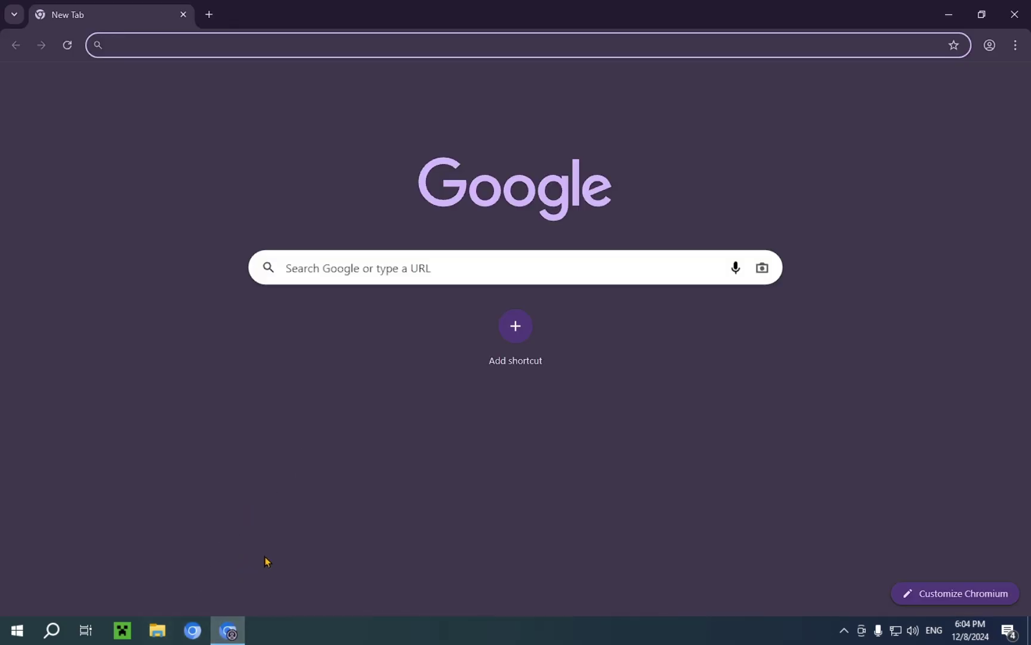
pyautogui.write('fi')
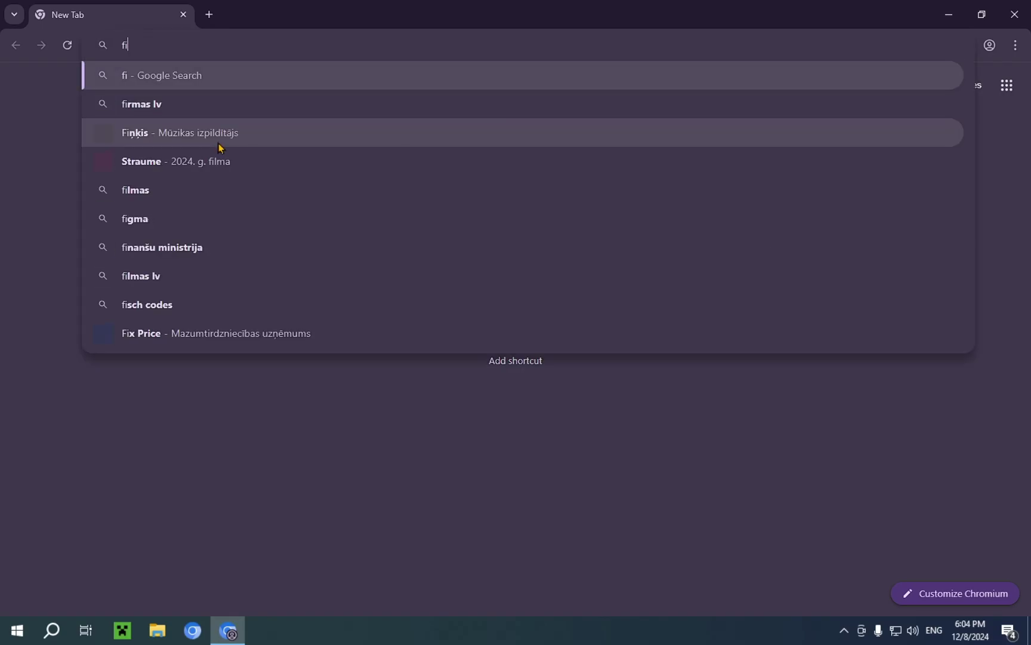
pyautogui.write('nd mc server')
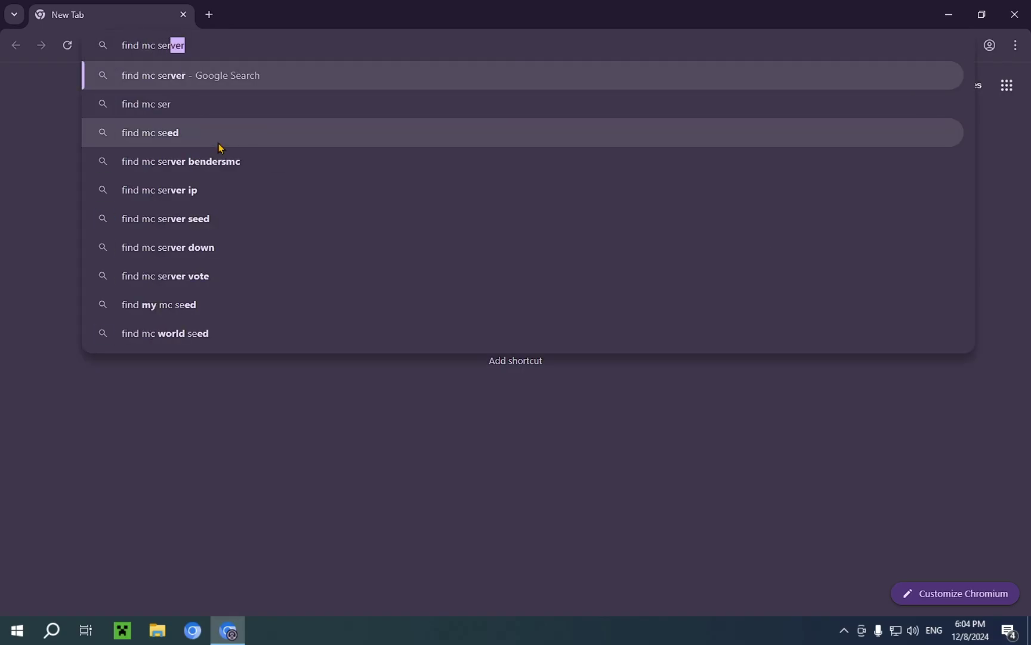
pyautogui.press('Return')
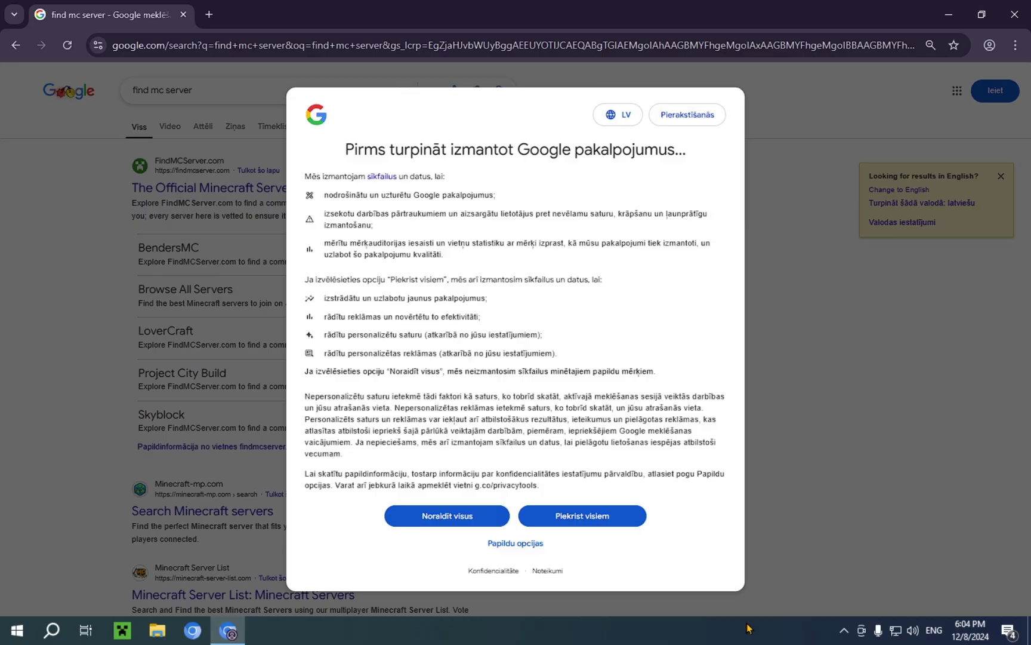
# Step: Accept Google's cookies, open FindMCServer.com, and dismiss its cookie notice and birthday popup
pyautogui.click(567, 515)
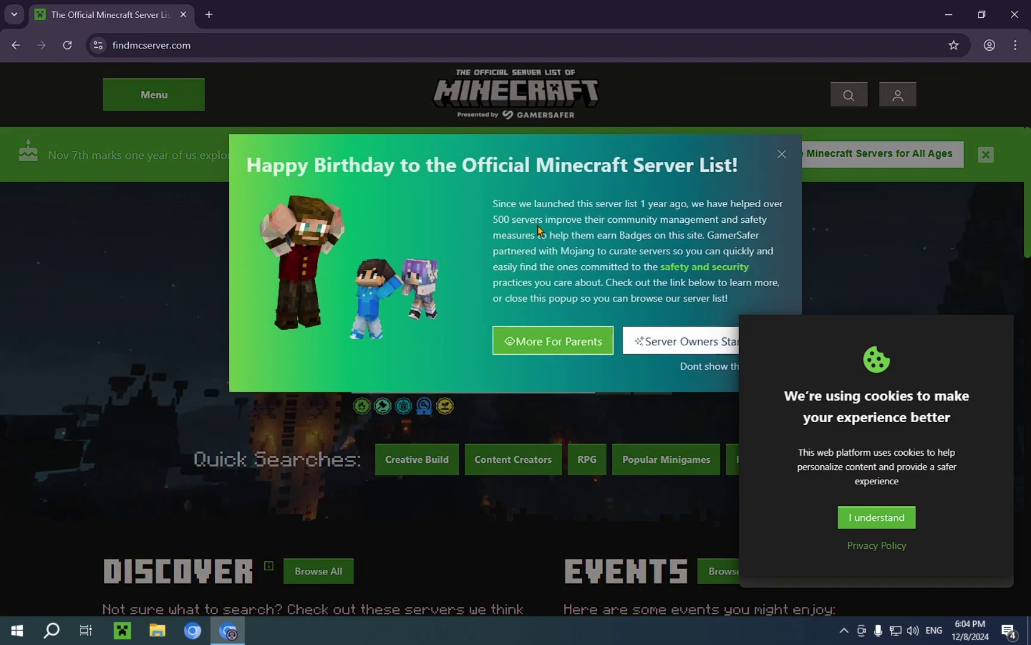
pyautogui.click(884, 521)
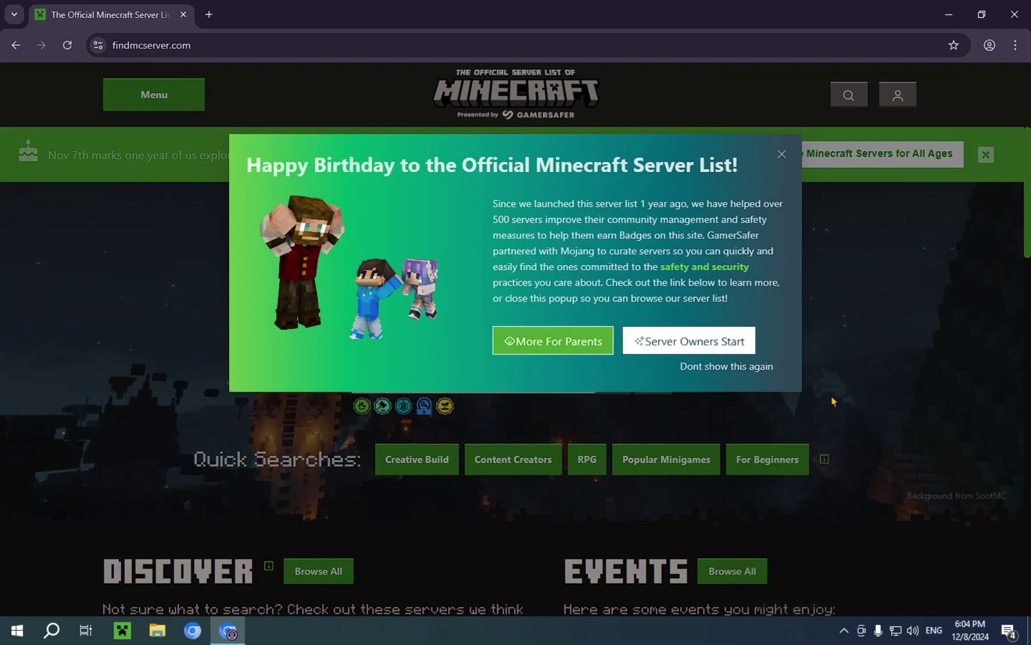
pyautogui.click(781, 155)
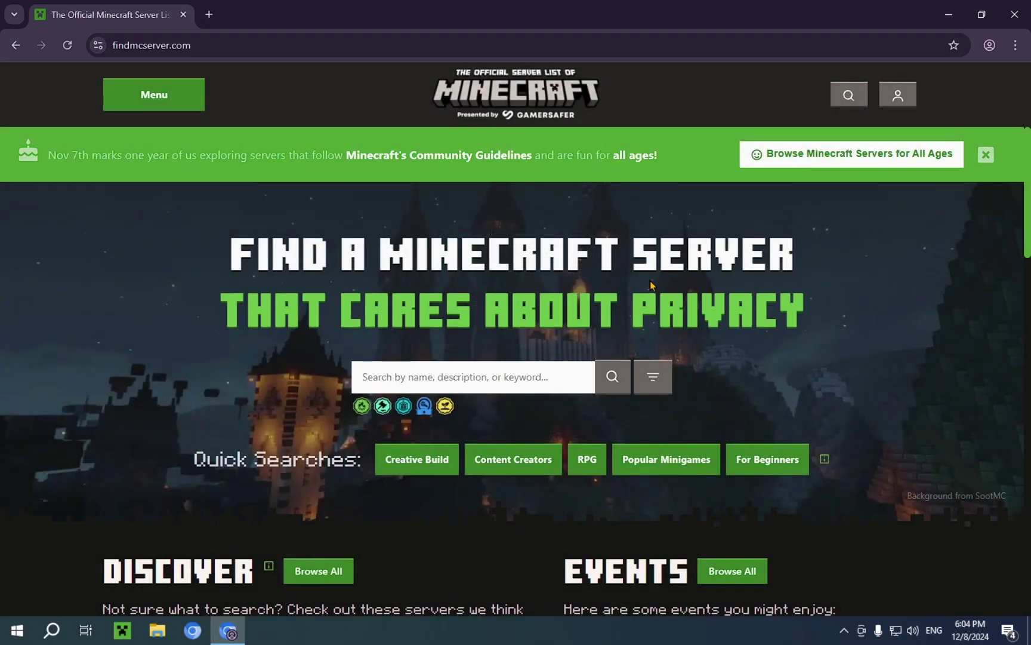
pyautogui.scroll(-2, 660, 300)
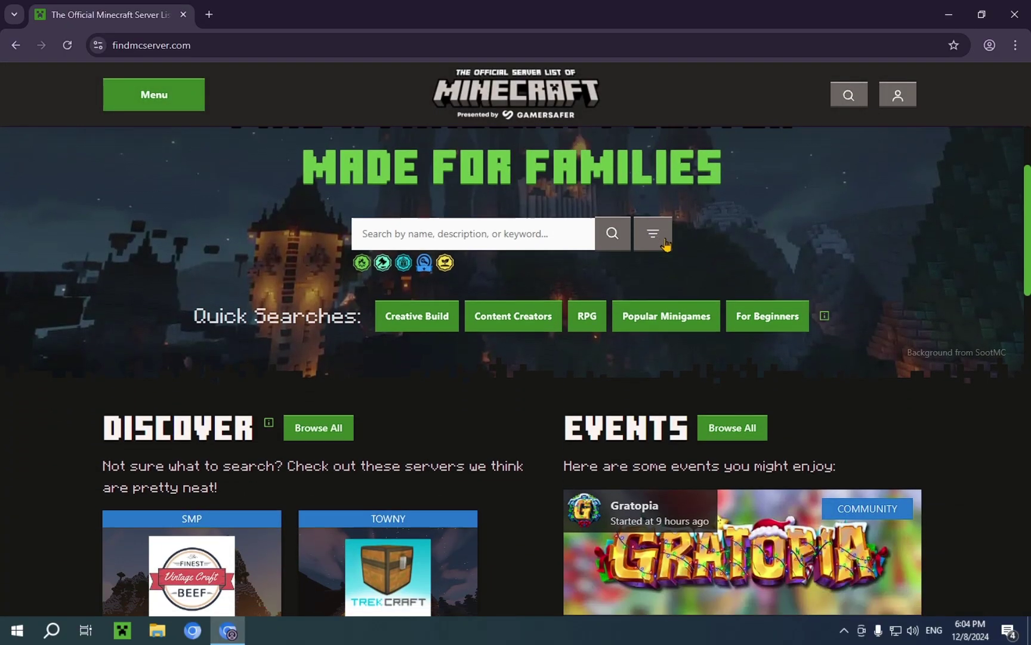
# Step: In Advanced Search, choose the Bedrock platform and apply the Latest-Bedrock version filter
pyautogui.click(654, 234)
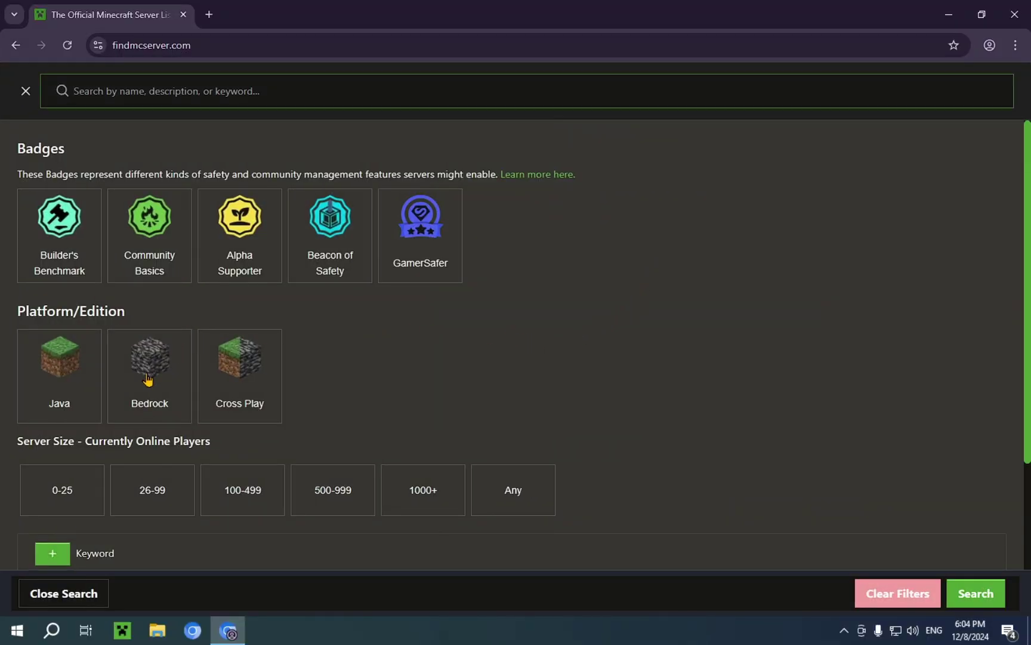
pyautogui.click(154, 366)
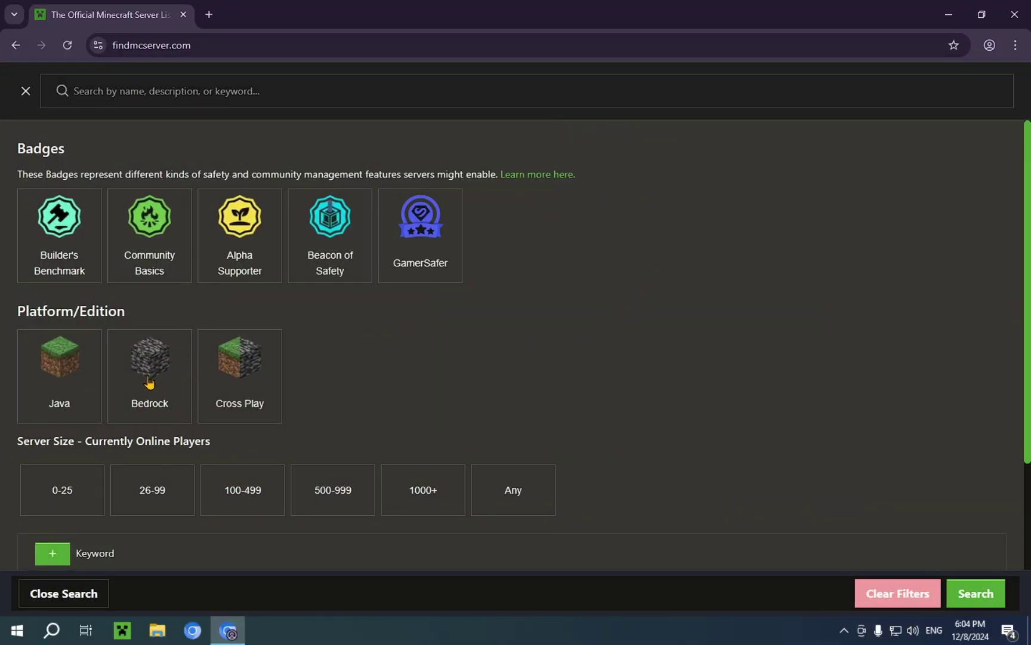
pyautogui.click(154, 388)
pyautogui.scroll(-2, 157, 382)
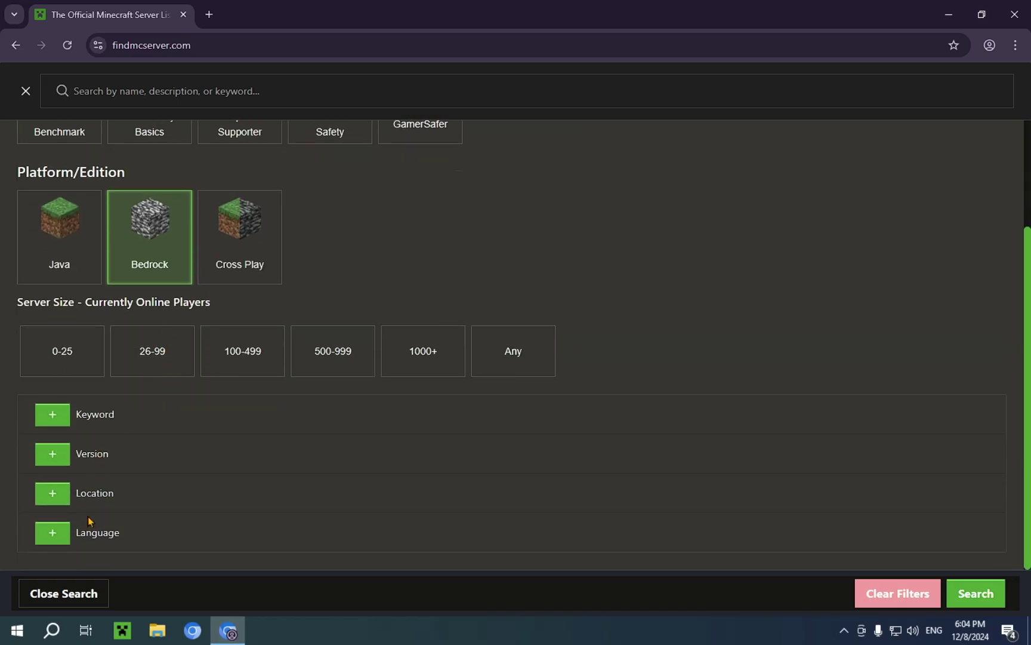
pyautogui.click(54, 463)
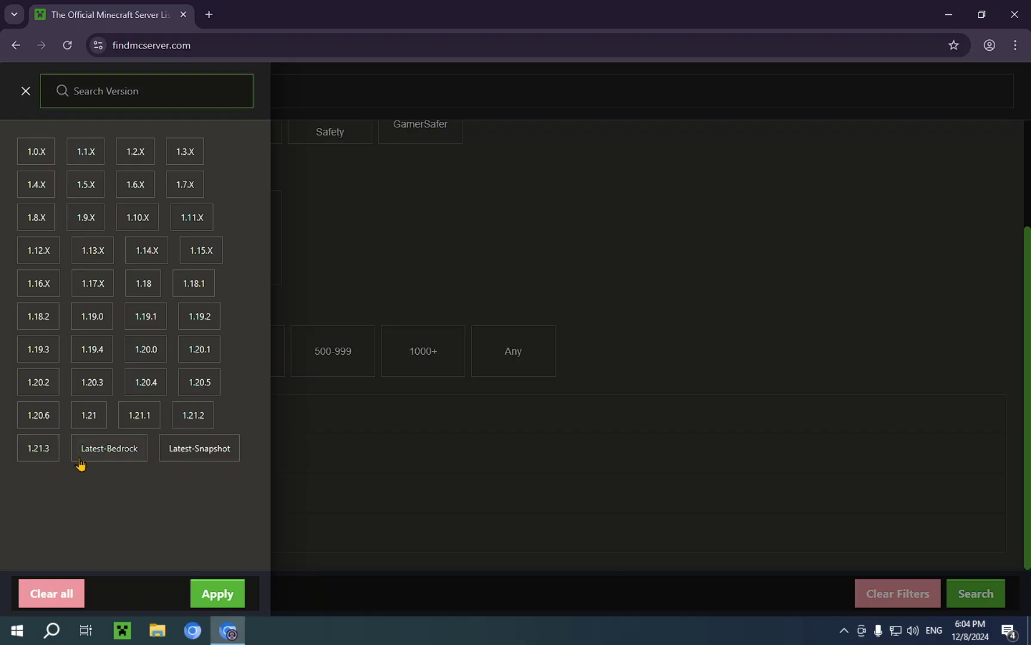
pyautogui.click(109, 452)
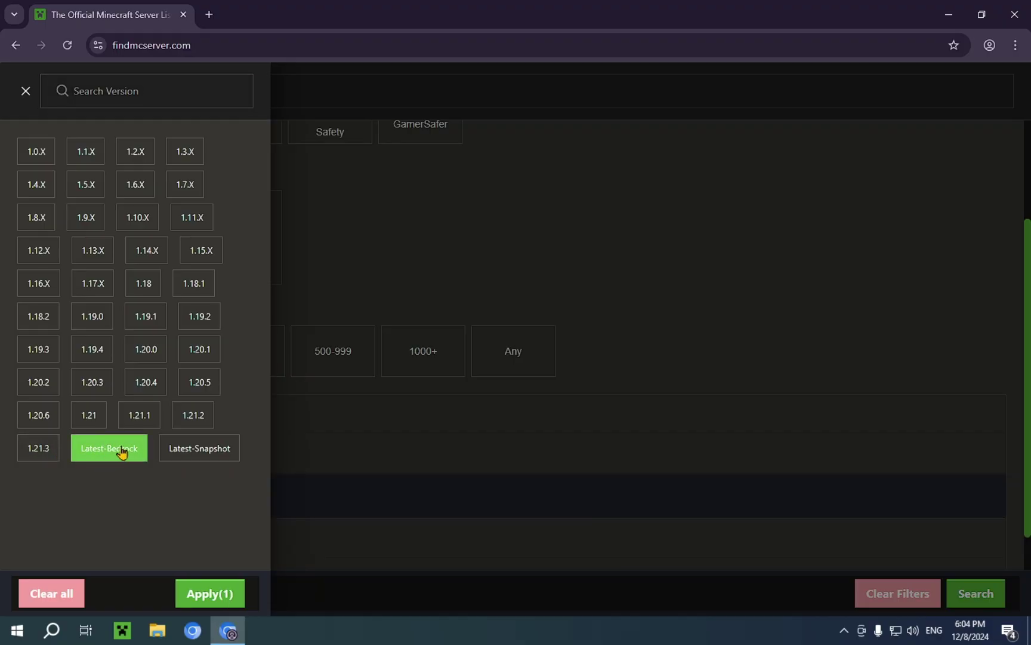
pyautogui.click(224, 599)
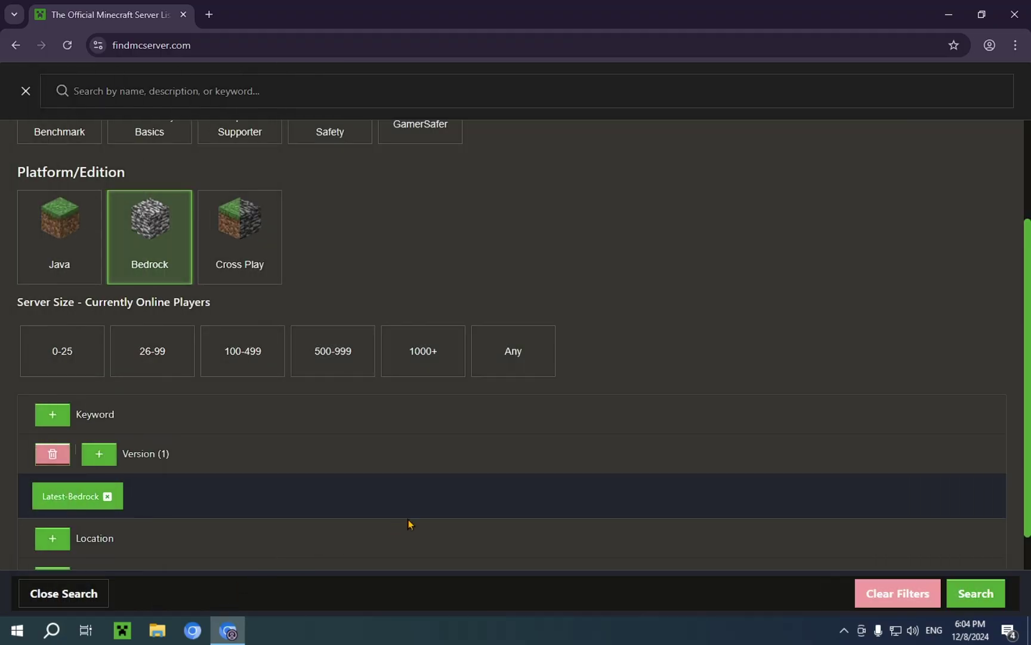
# Step: Run the Latest-Bedrock search and browse the six results down to Advancius Network
pyautogui.click(995, 598)
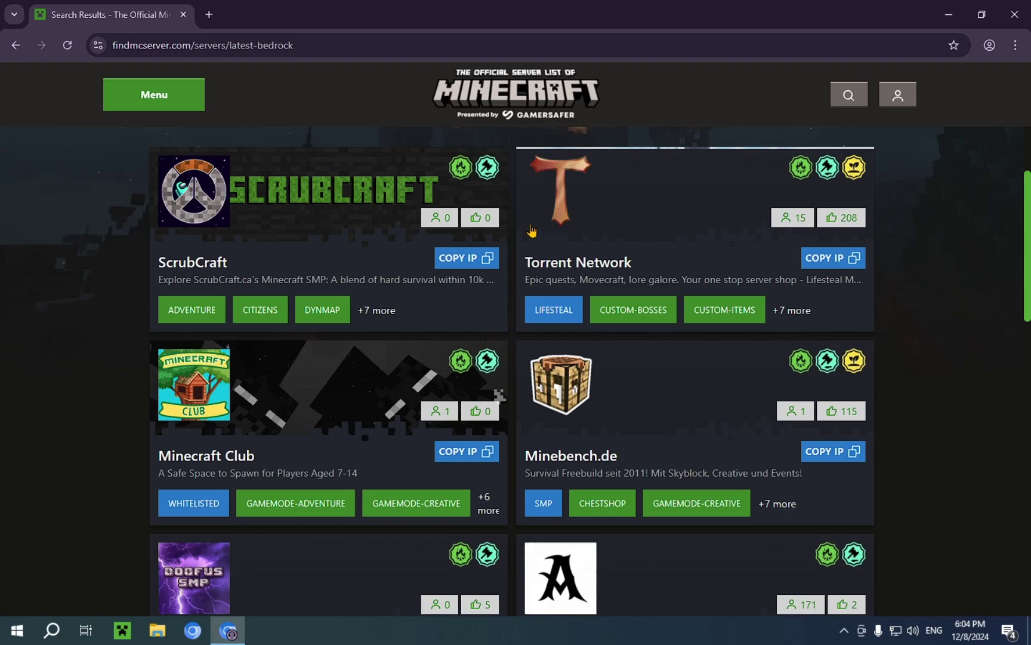
pyautogui.scroll(-8, 532, 230)
pyautogui.scroll(5, 740, 392)
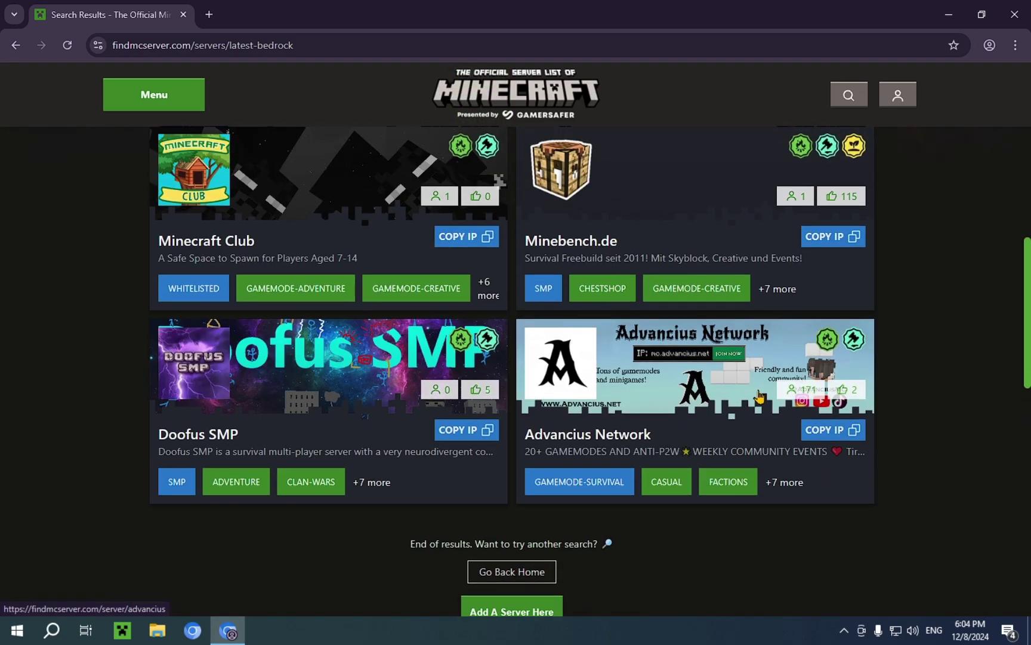
pyautogui.scroll(4, 759, 396)
pyautogui.scroll(-2, 430, 321)
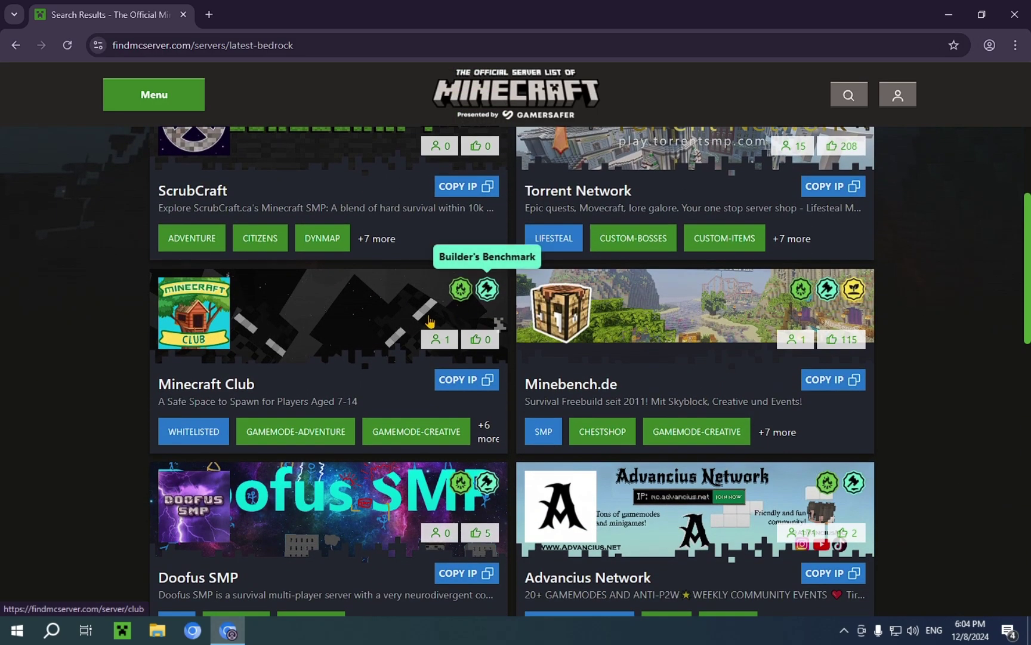
pyautogui.scroll(-1, 903, 224)
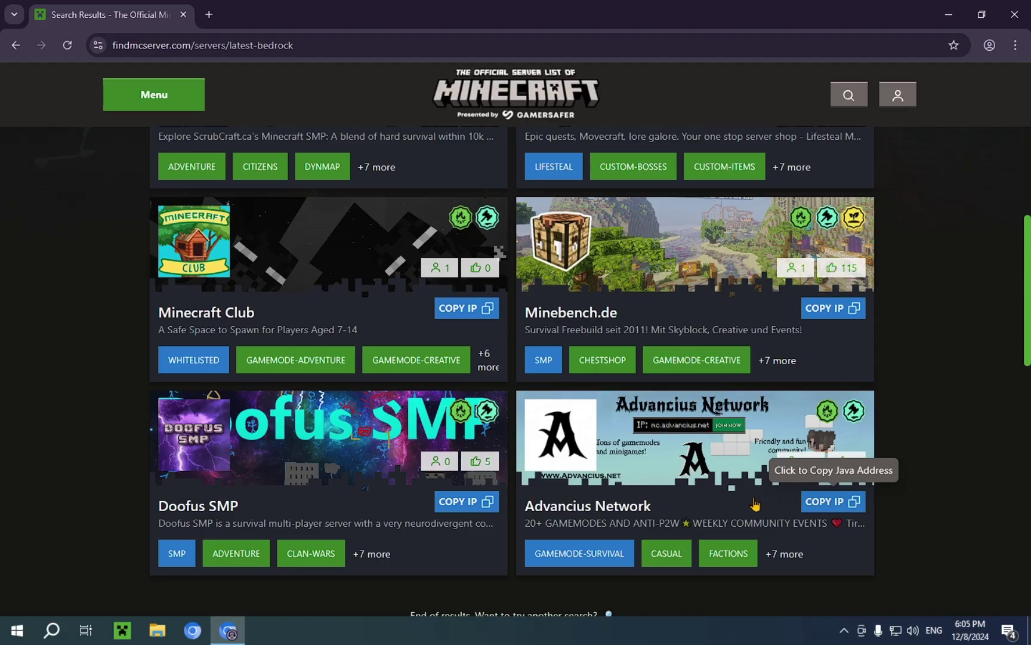
# Step: Open the Advancius Network page and copy its Bedrock address mc.advancius.net
pyautogui.click(665, 424)
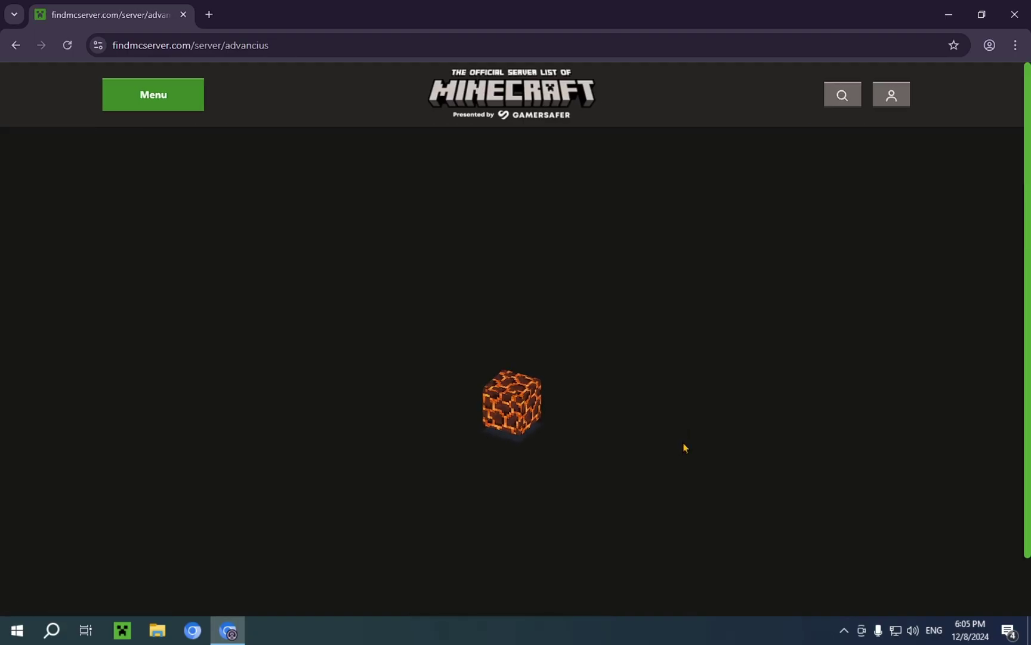
pyautogui.moveTo(712, 330)
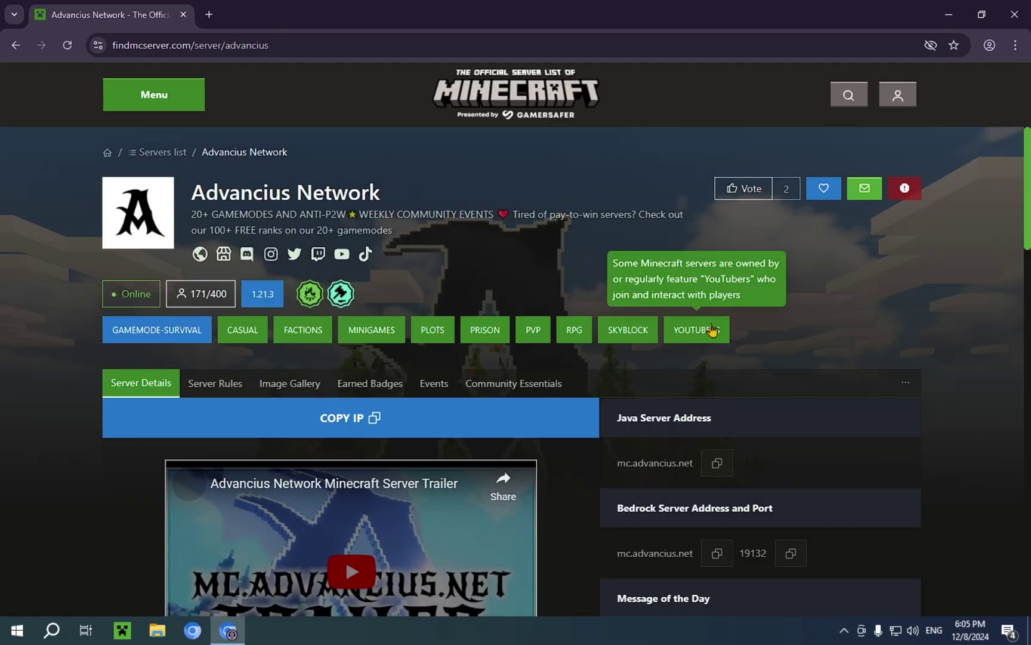
pyautogui.scroll(-1, 681, 435)
pyautogui.moveTo(609, 450); pyautogui.dragTo(772, 439)
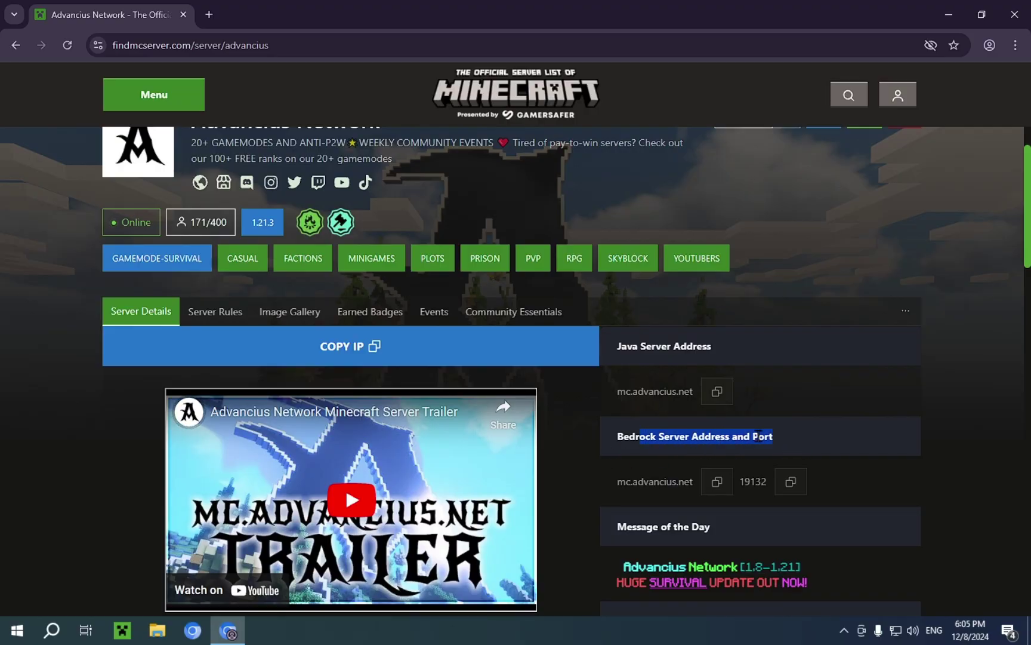
pyautogui.moveTo(614, 488); pyautogui.dragTo(695, 484)
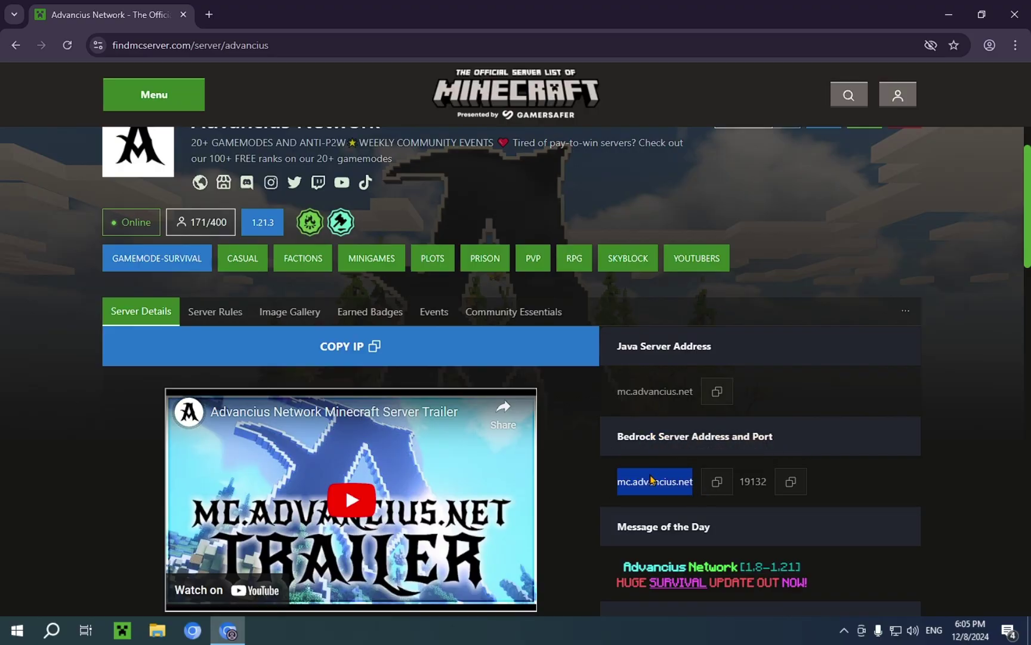
pyautogui.click(654, 475)
pyautogui.click(716, 483)
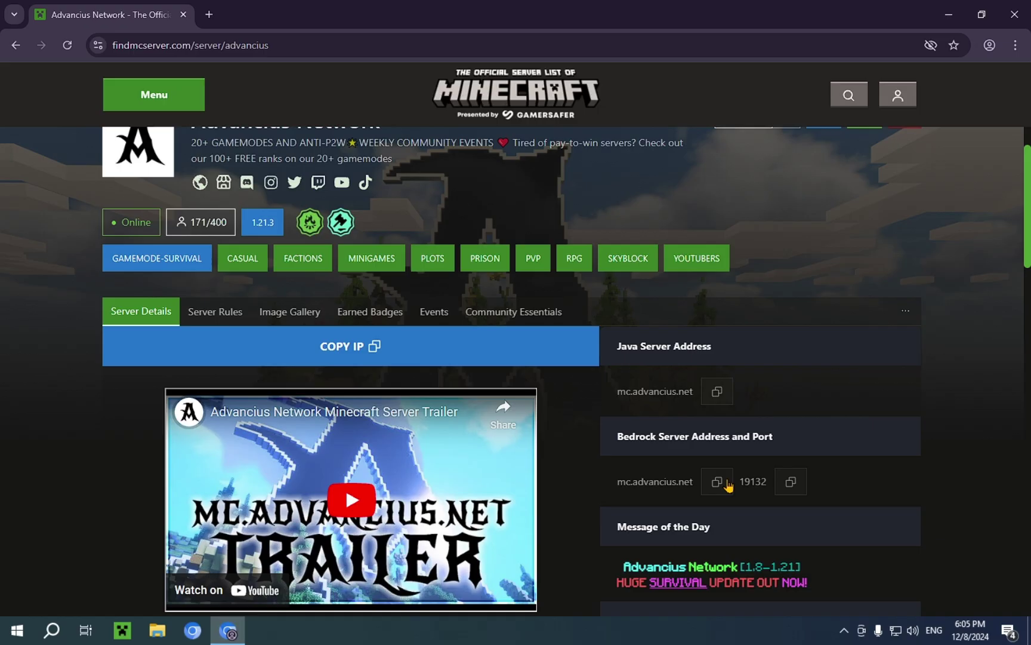
pyautogui.click(716, 482)
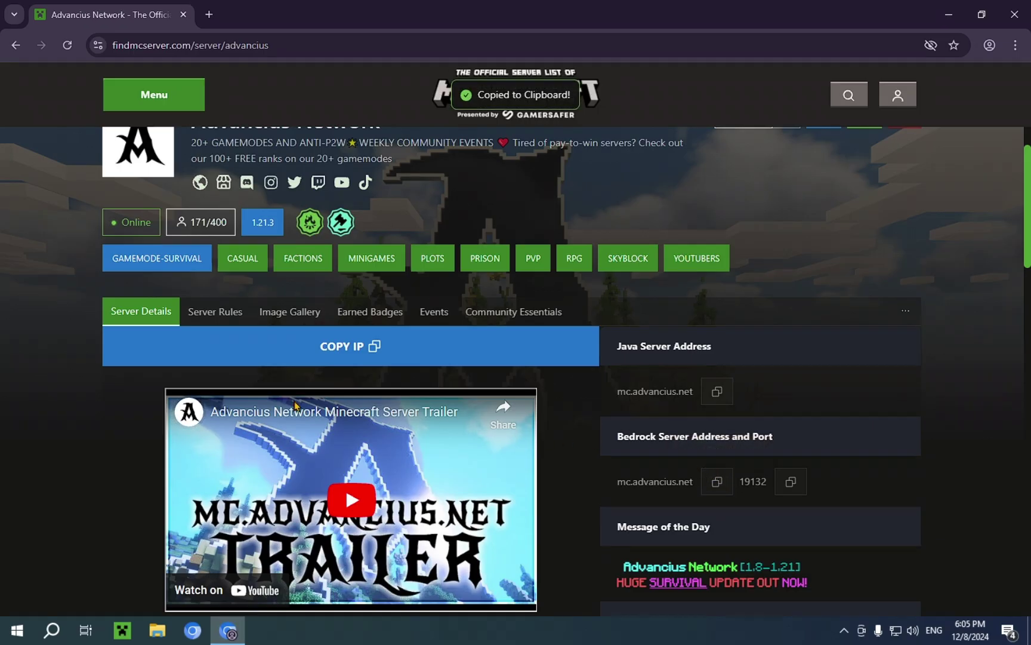
# Step: Start the Minecraft Launcher and switch to MINECRAFT: Bedrock Edition
pyautogui.click(128, 638)
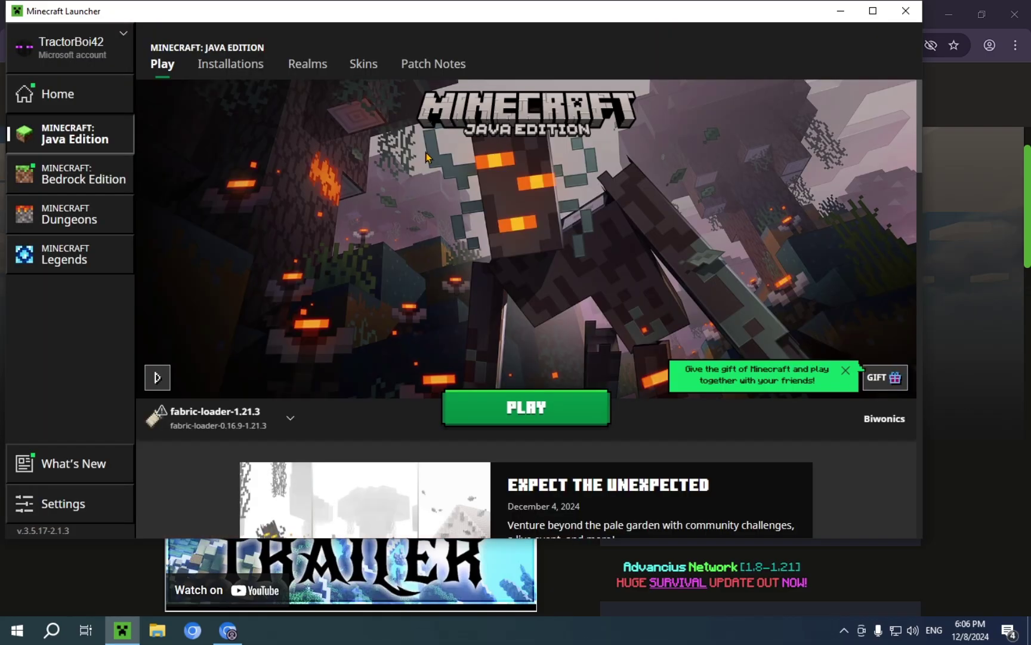
pyautogui.click(107, 171)
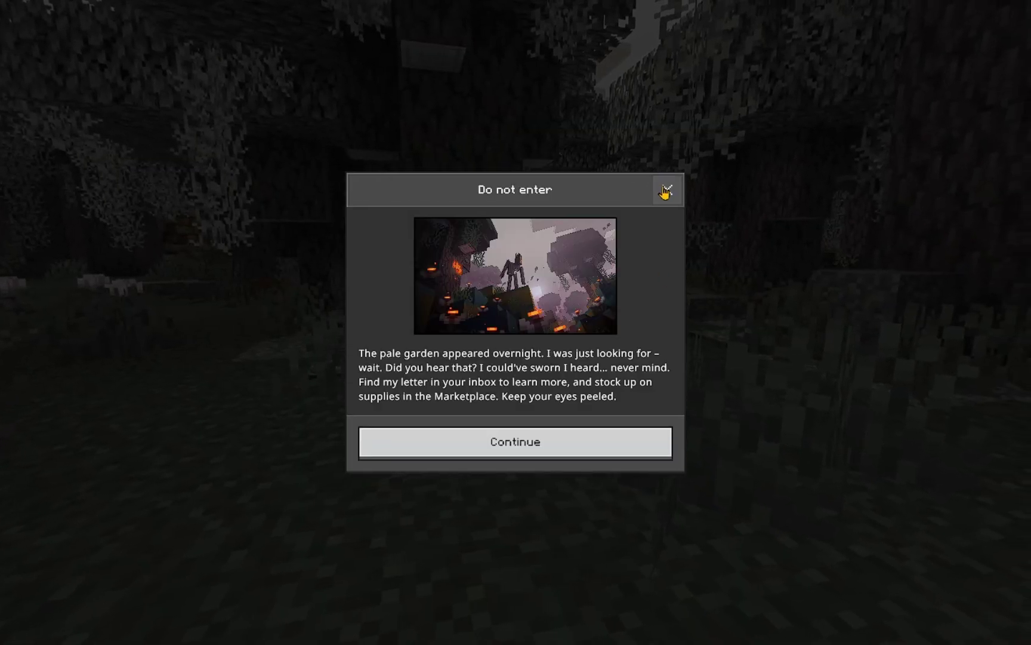
# Step: Dismiss the startup announcements and go to the Servers tab of the Play screen
pyautogui.click(665, 191)
pyautogui.click(463, 450)
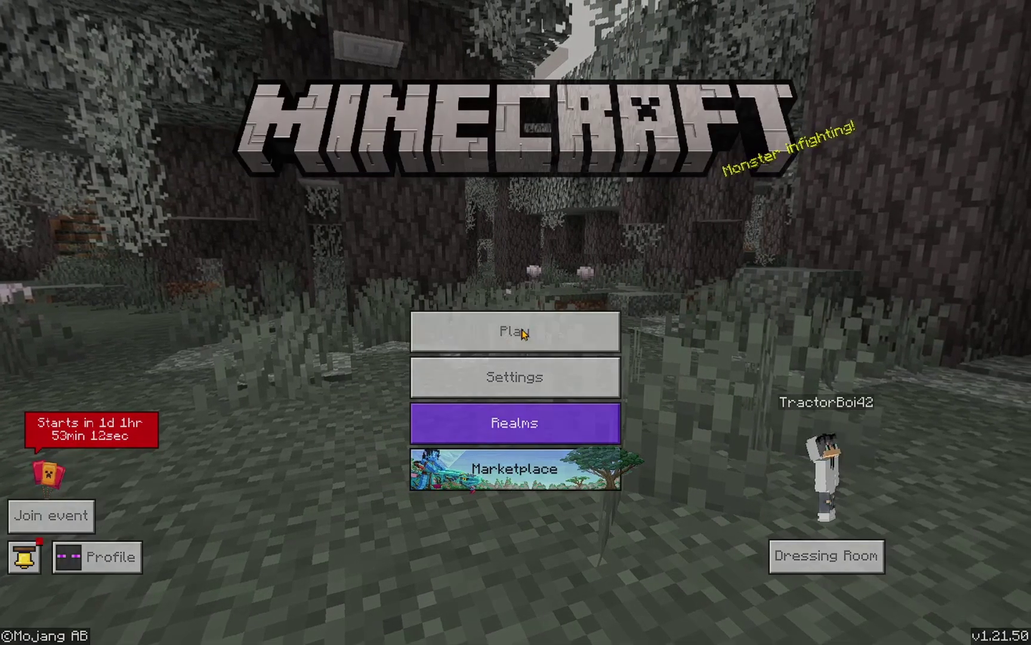
pyautogui.click(501, 333)
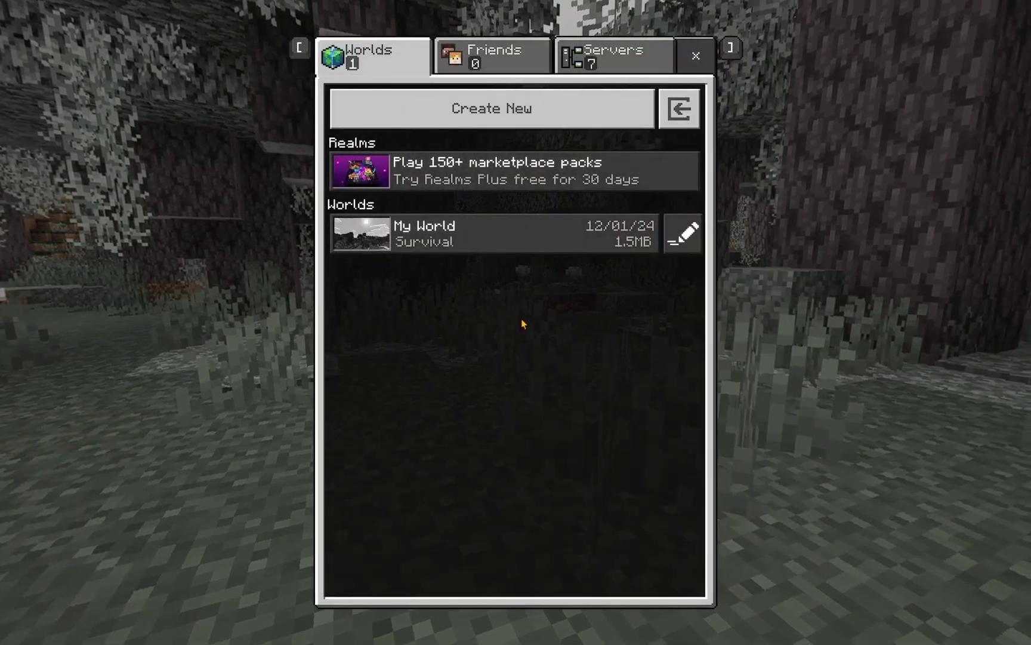
pyautogui.click(618, 64)
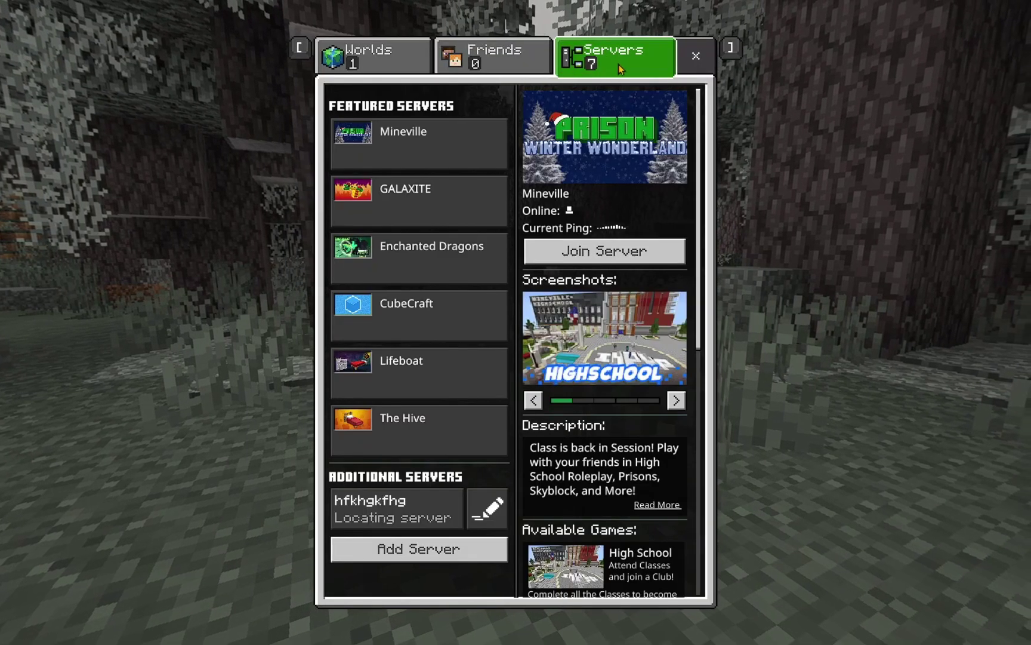
# Step: Add an external server named ADV at mc.advancius.net, port 19132, and save it
pyautogui.click(394, 546)
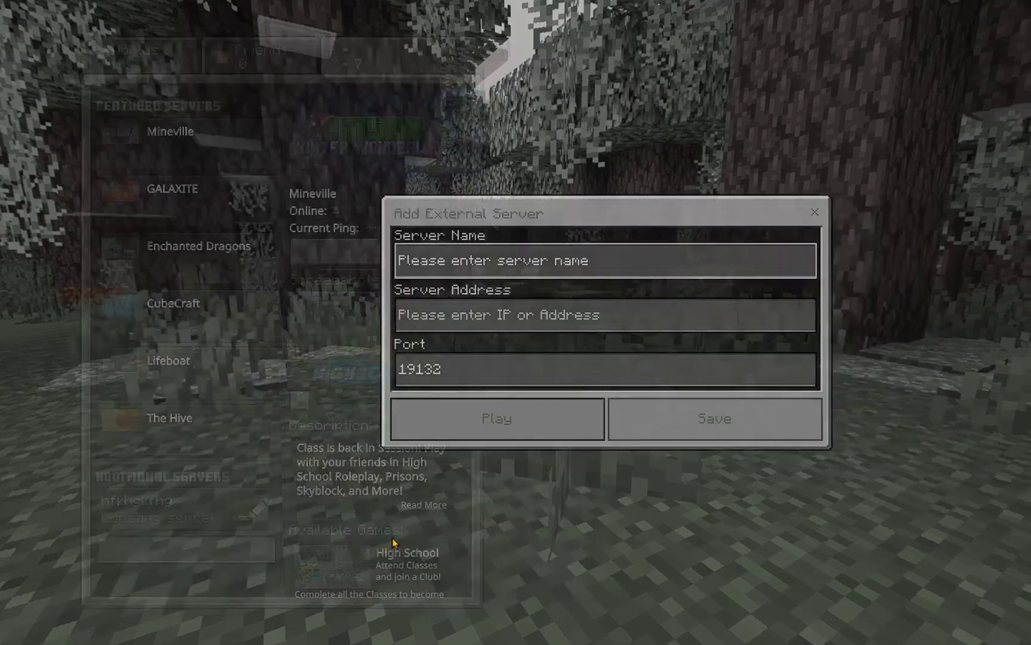
pyautogui.click(427, 312)
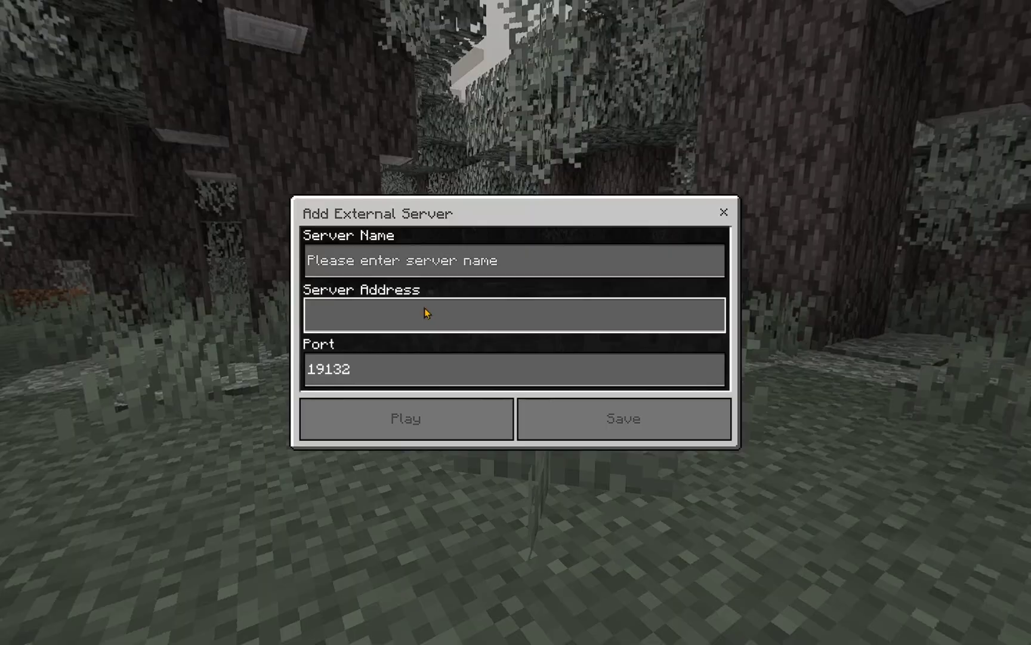
pyautogui.hotkey('ctrl', 'v')
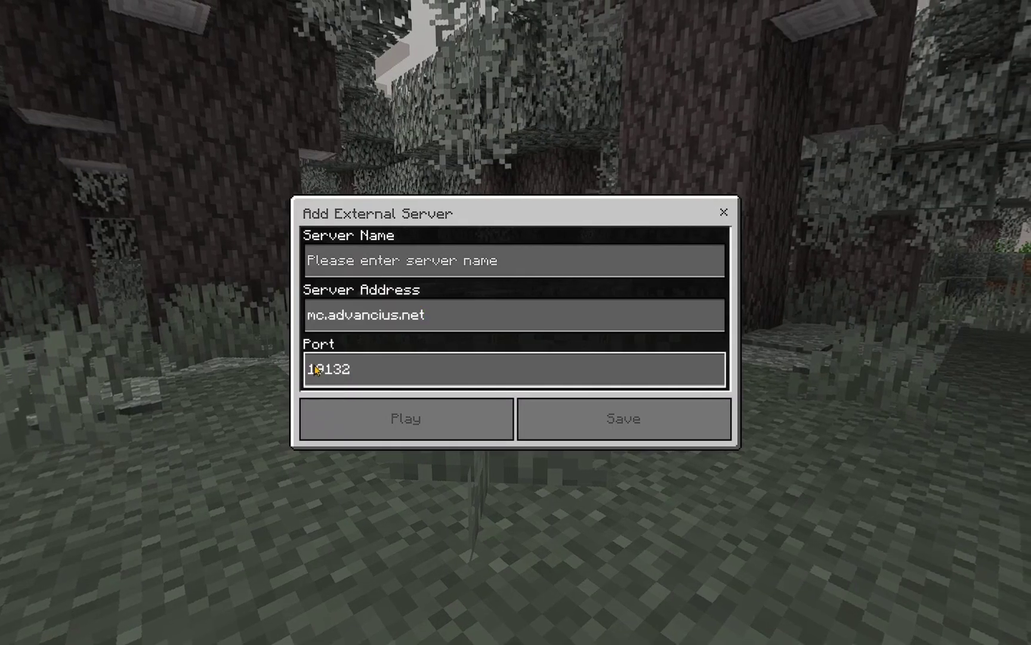
pyautogui.click(381, 258)
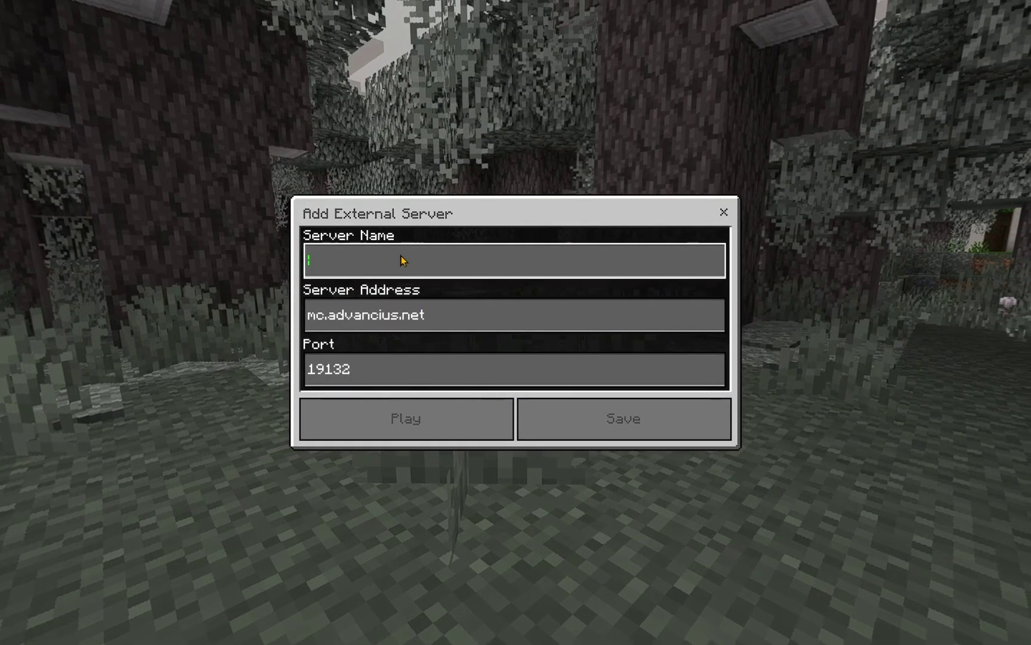
pyautogui.write('AD')
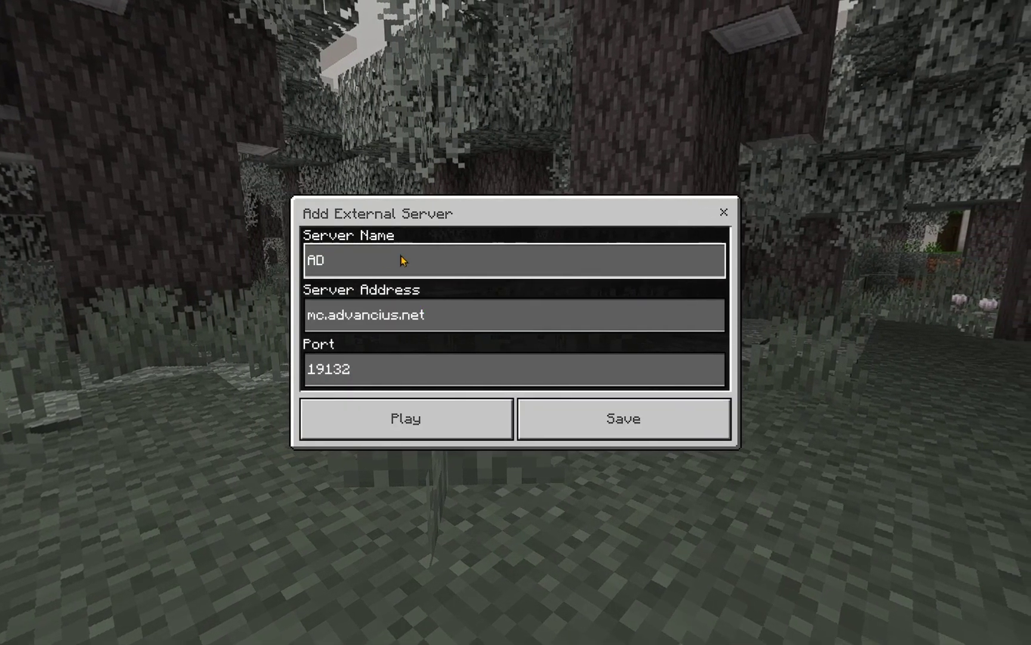
pyautogui.write('V')
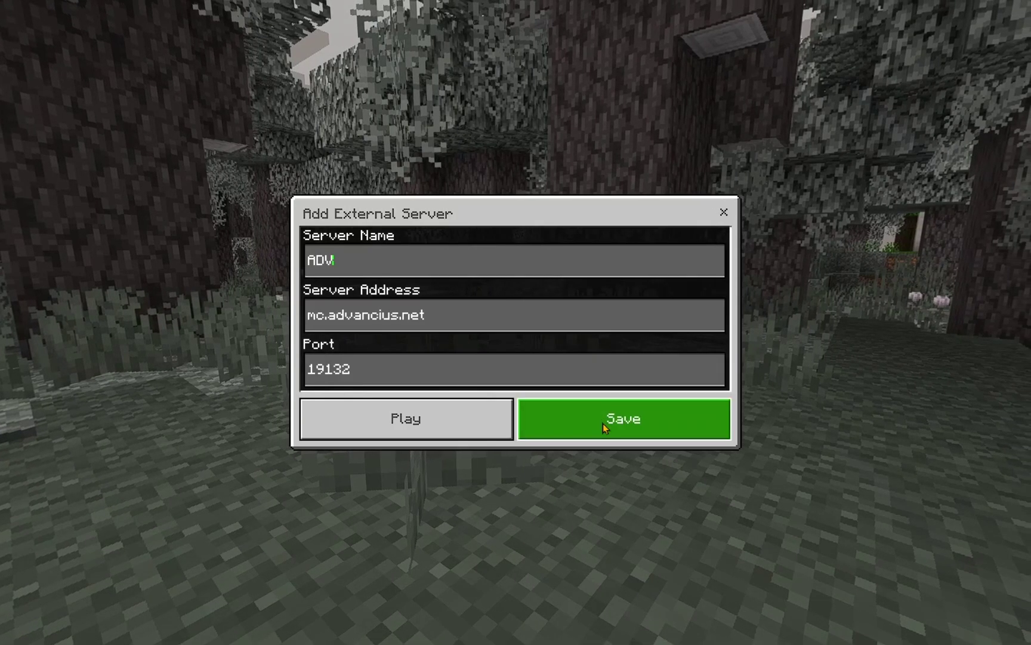
pyautogui.click(603, 424)
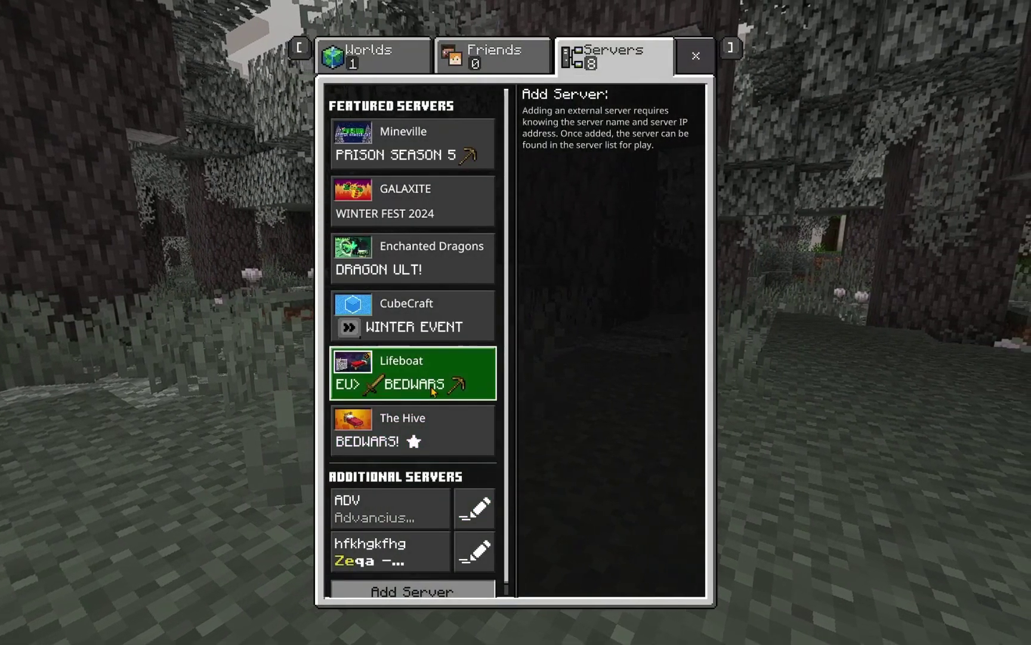
# Step: Select ADV to see 180/400 players online, then exit fullscreen with F11
pyautogui.click(391, 509)
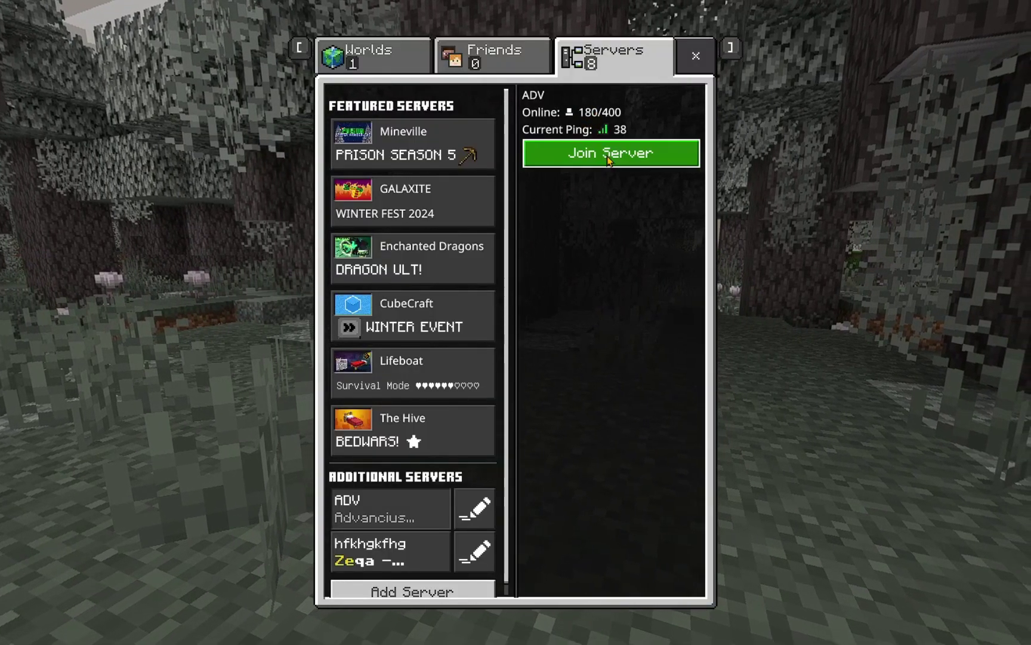
pyautogui.press('F11')
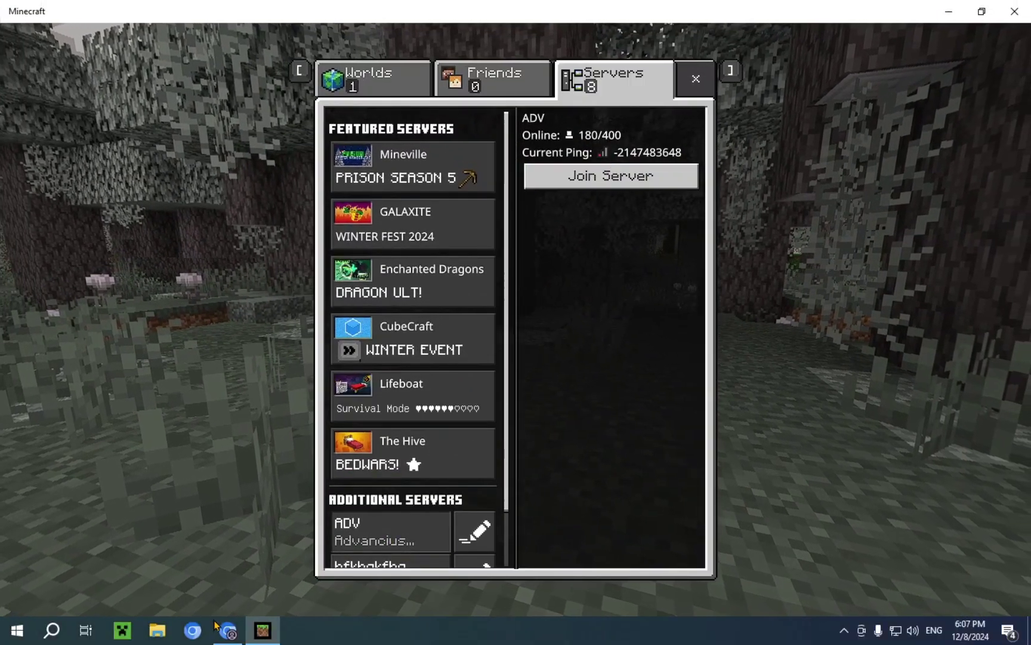
pyautogui.click(229, 633)
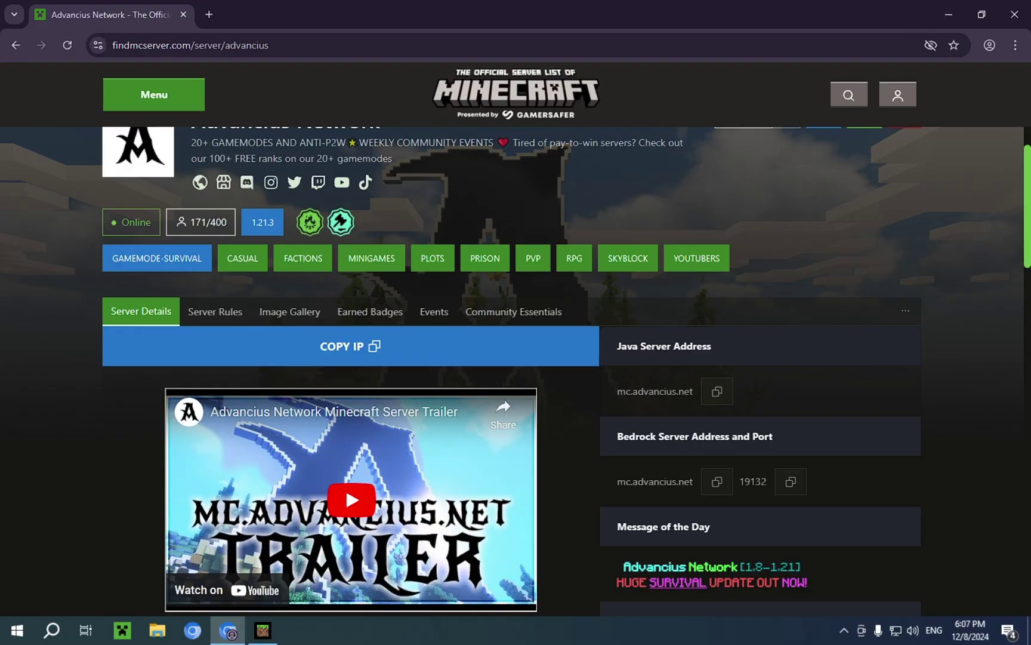
pyautogui.scroll(-6, 745, 170)
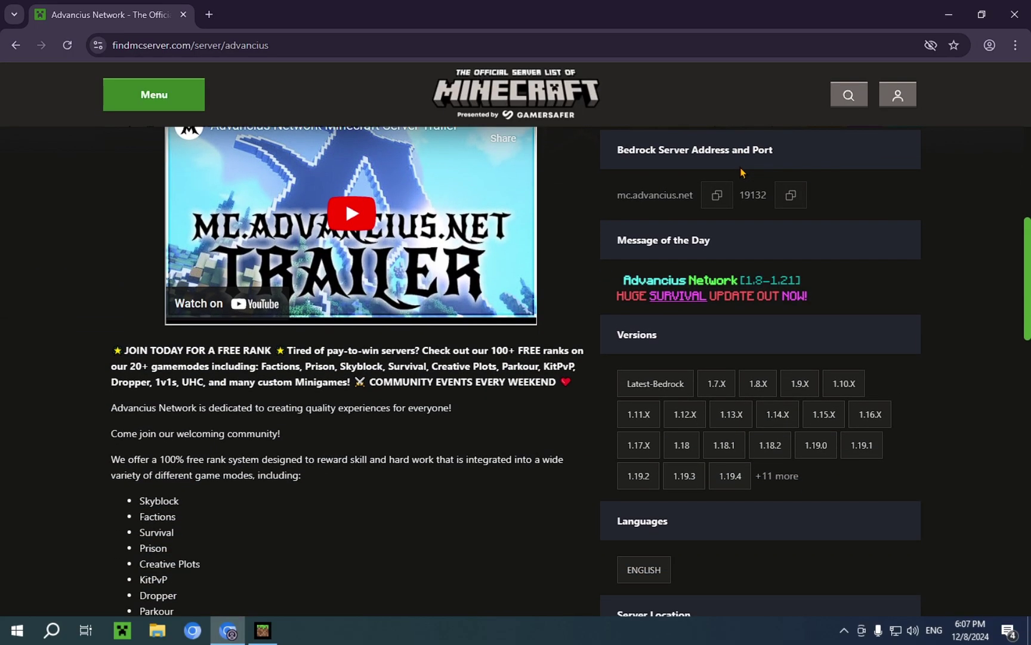
pyautogui.scroll(-4, 740, 172)
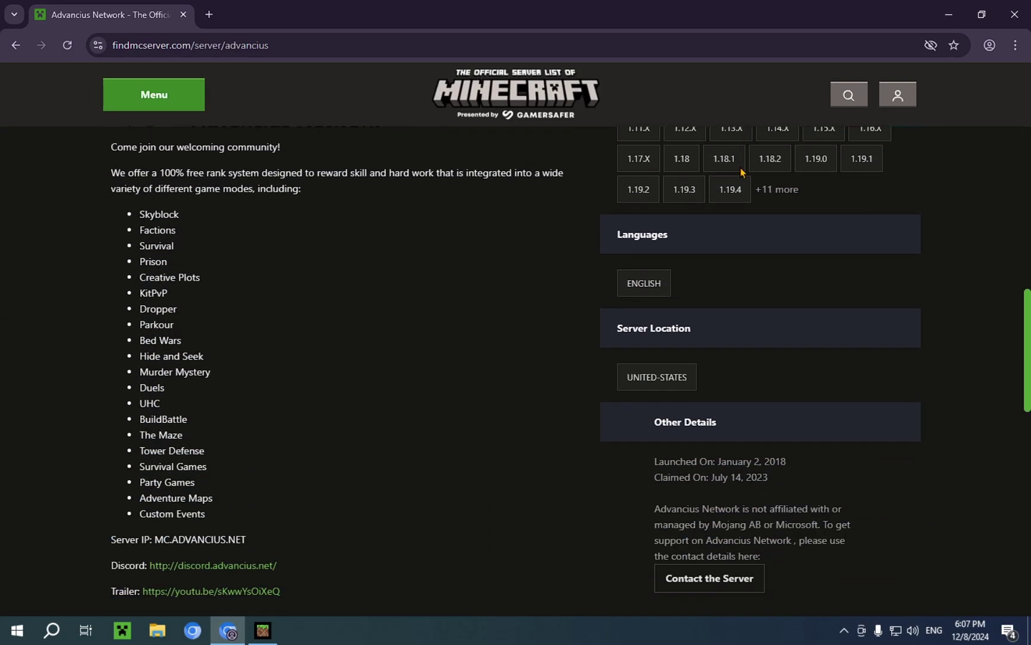
pyautogui.click(18, 46)
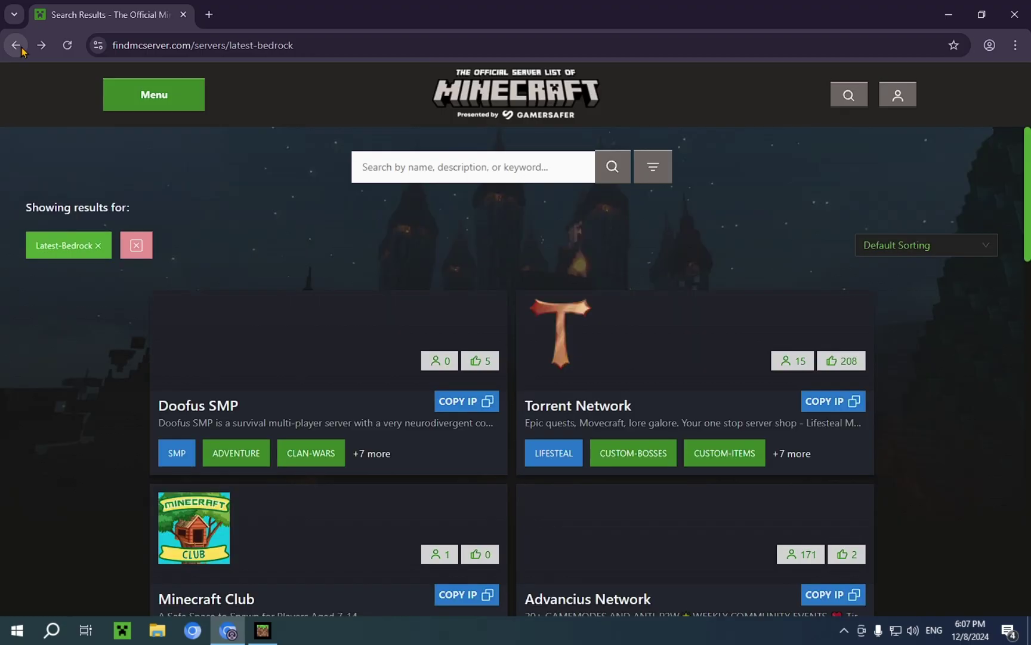
pyautogui.scroll(-3, 788, 322)
pyautogui.scroll(-1, 787, 322)
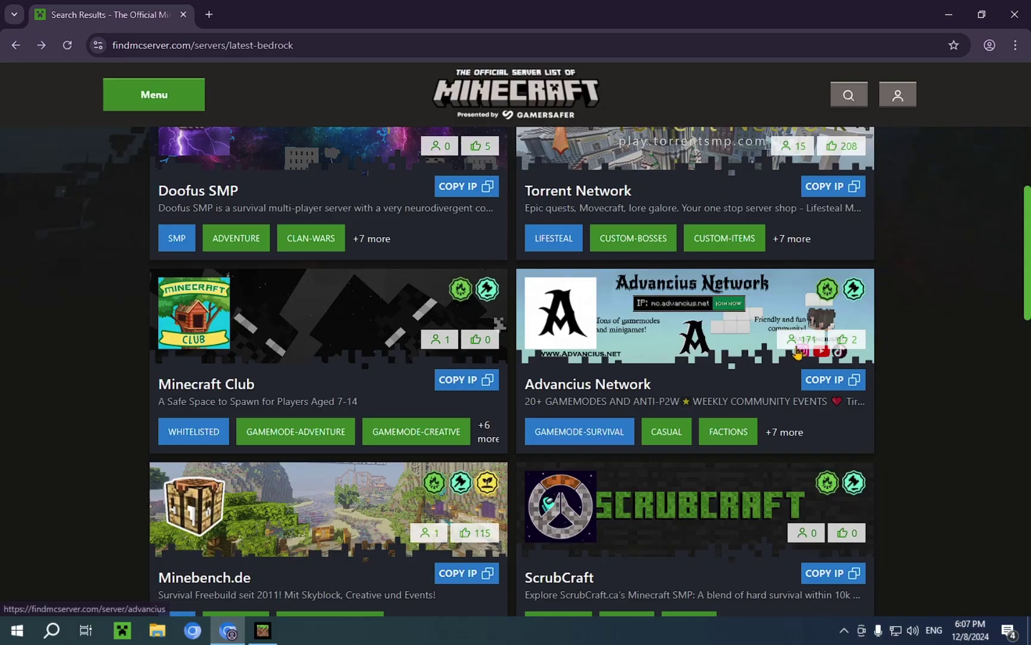
pyautogui.click(798, 344)
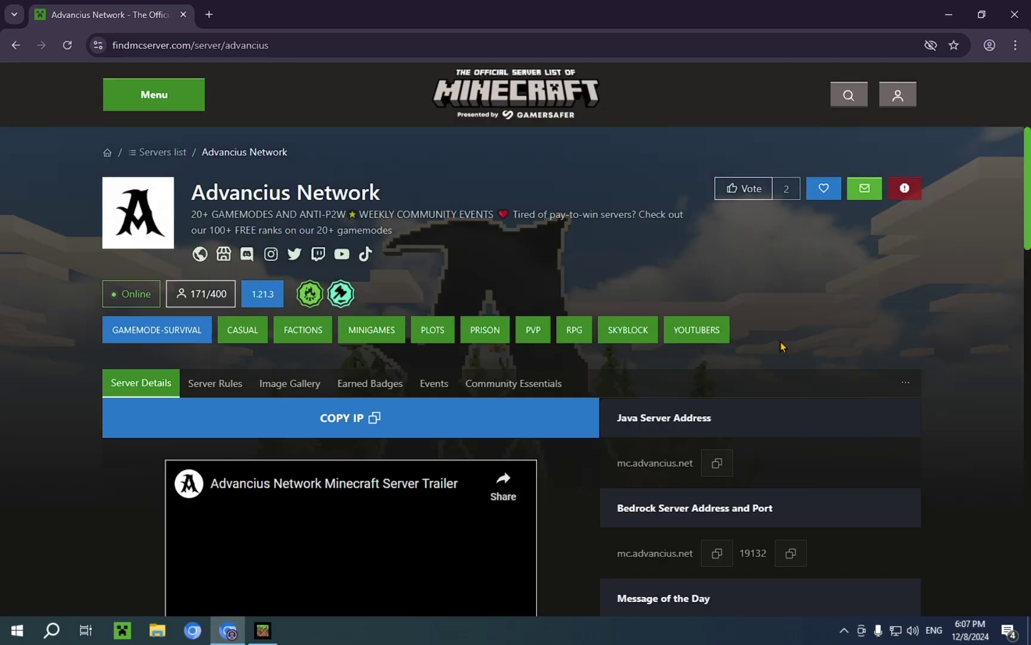
pyautogui.doubleClick(192, 294)
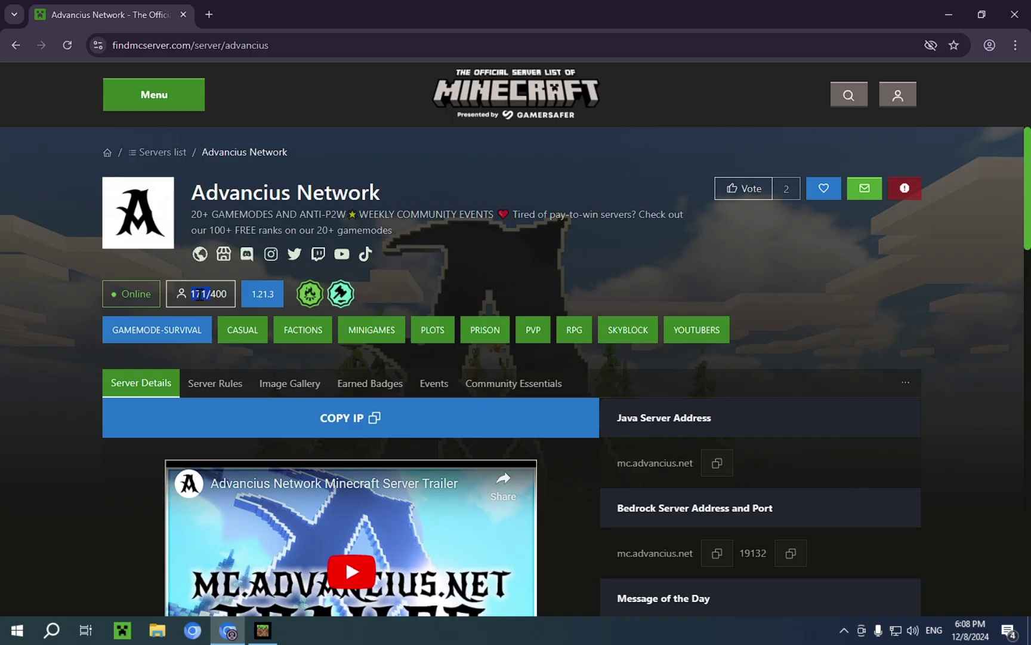
pyautogui.click(262, 630)
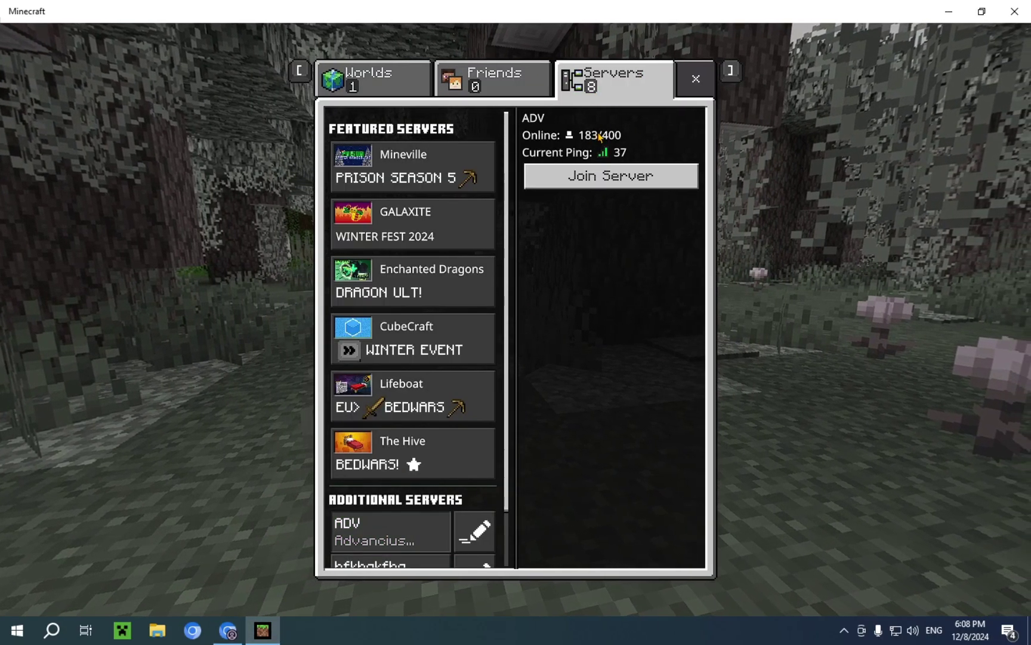
# Step: Join ADV, downloading all its resource packs, and load into the Advancius lobby
pyautogui.click(599, 184)
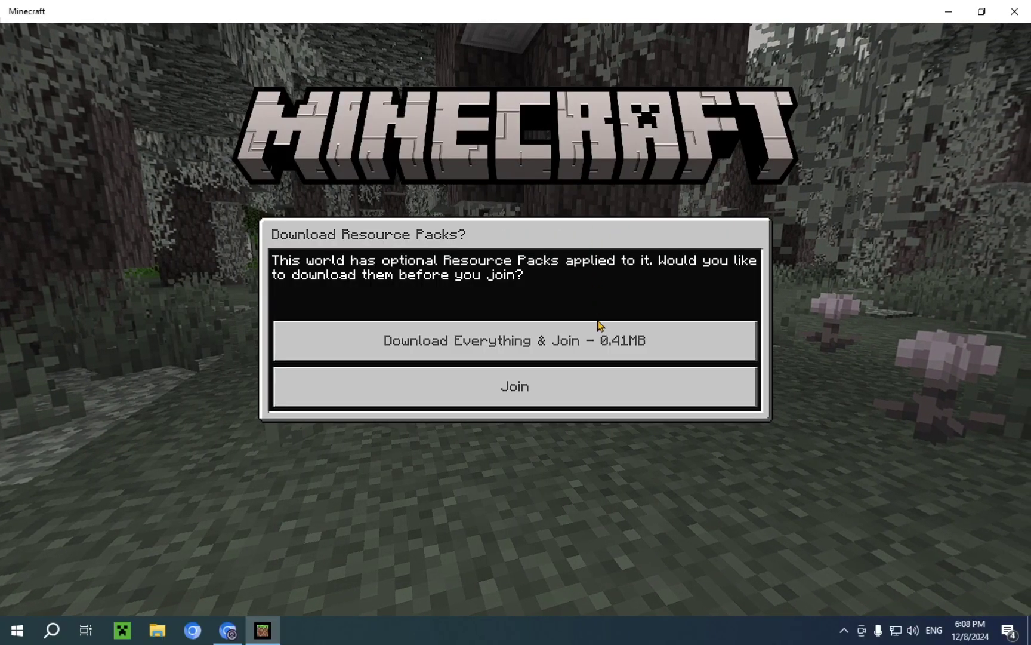
pyautogui.click(599, 325)
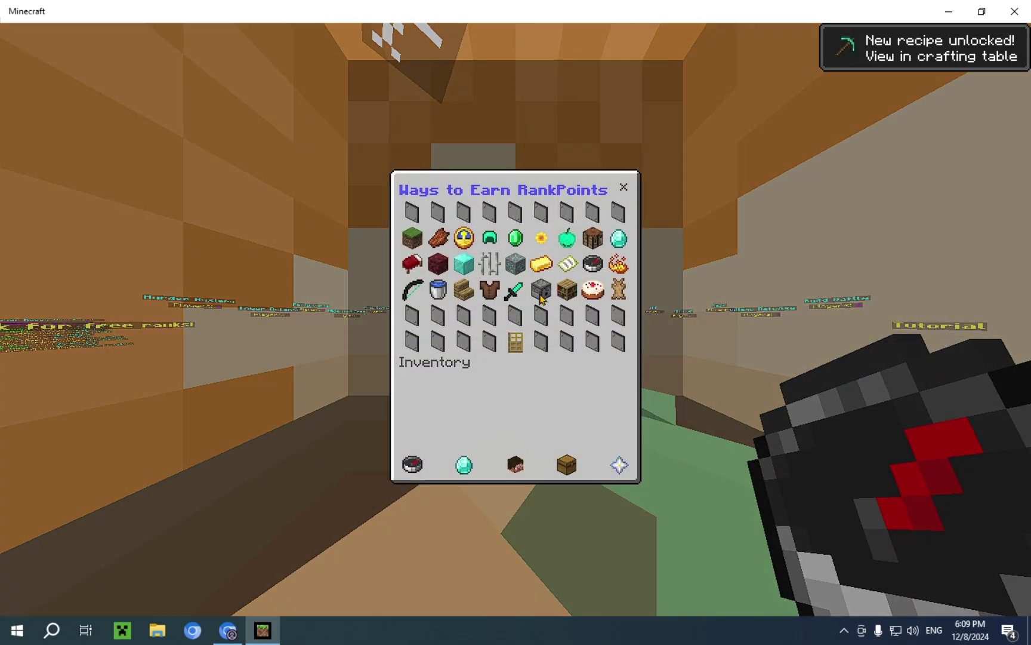
# Step: Close the Ways to Earn RankPoints menu, select the Rank Requirements item, and switch to third-person view
pyautogui.press('Escape')
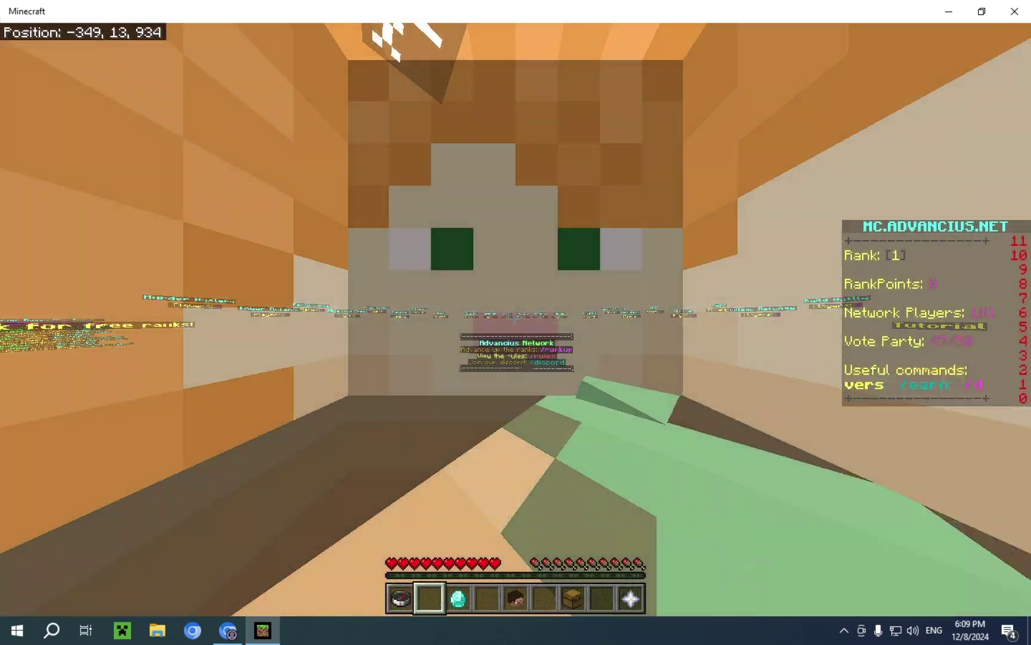
pyautogui.press('4')
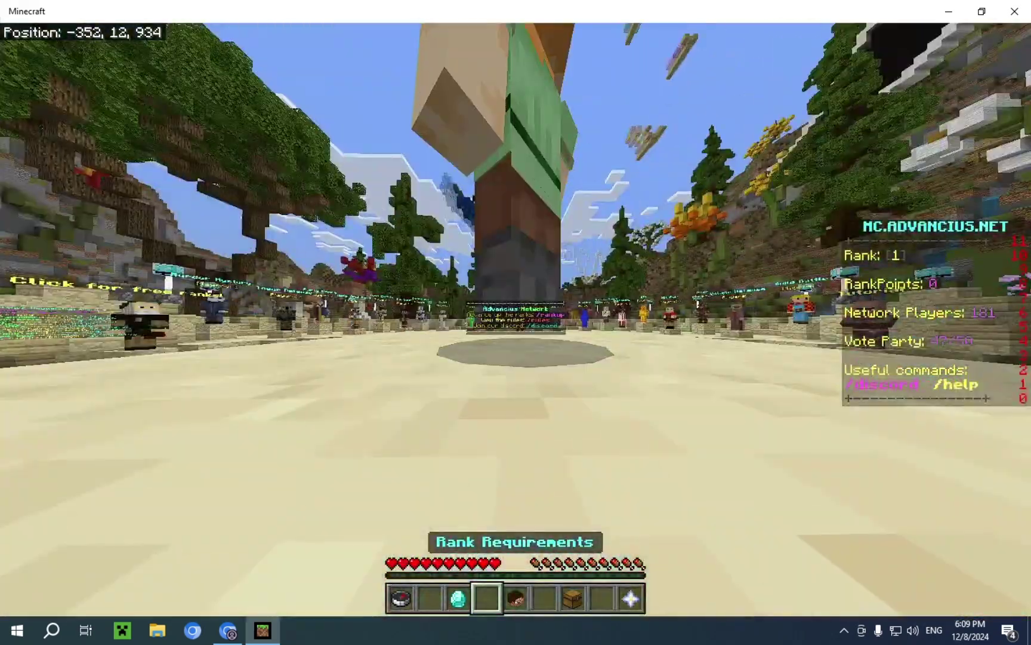
pyautogui.press('F5')
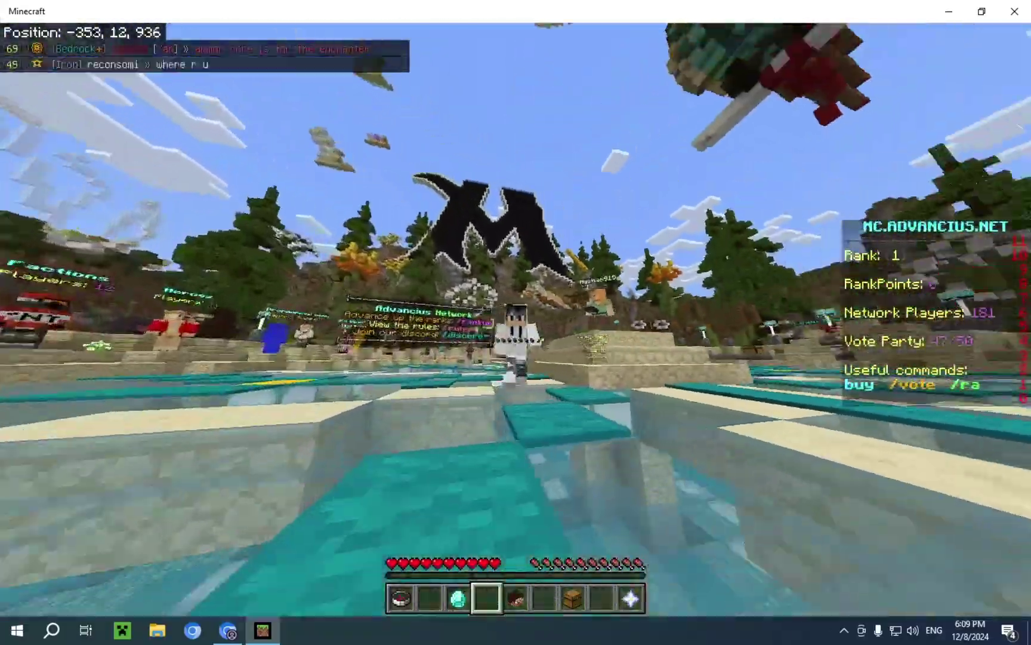
# Step: Walk across the lobby past the big M logo toward the bridge tunnel
pyautogui.press('w')
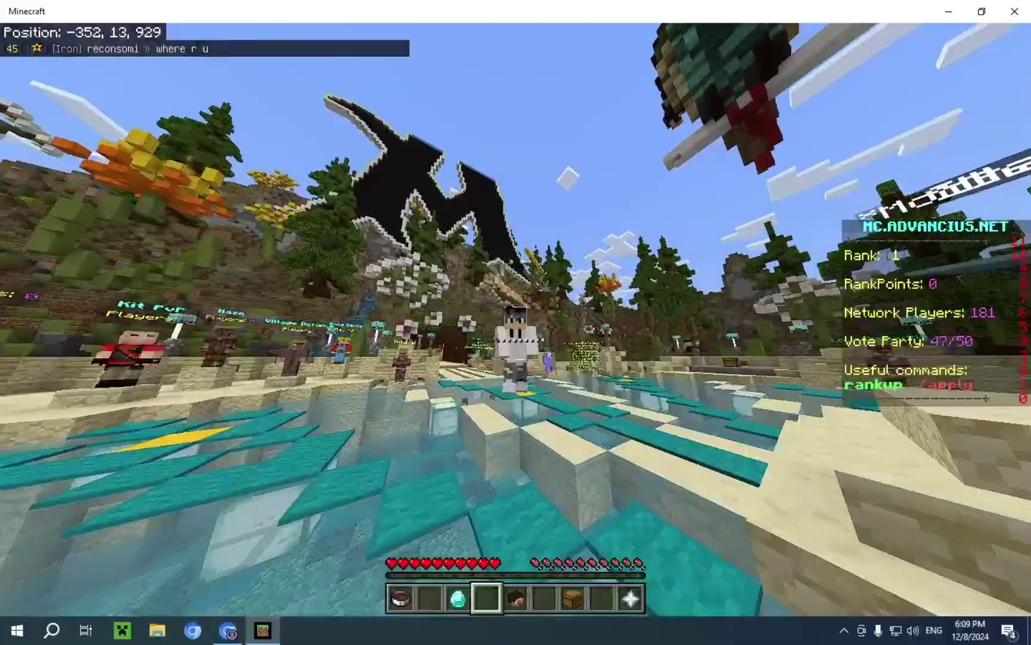
pyautogui.press('w')
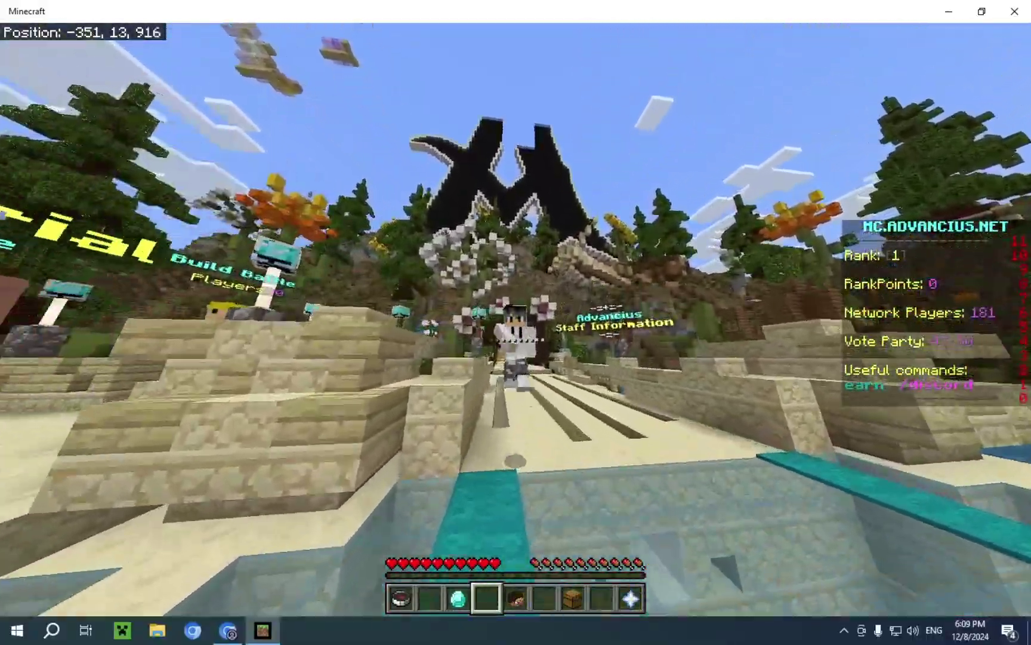
pyautogui.press('w')
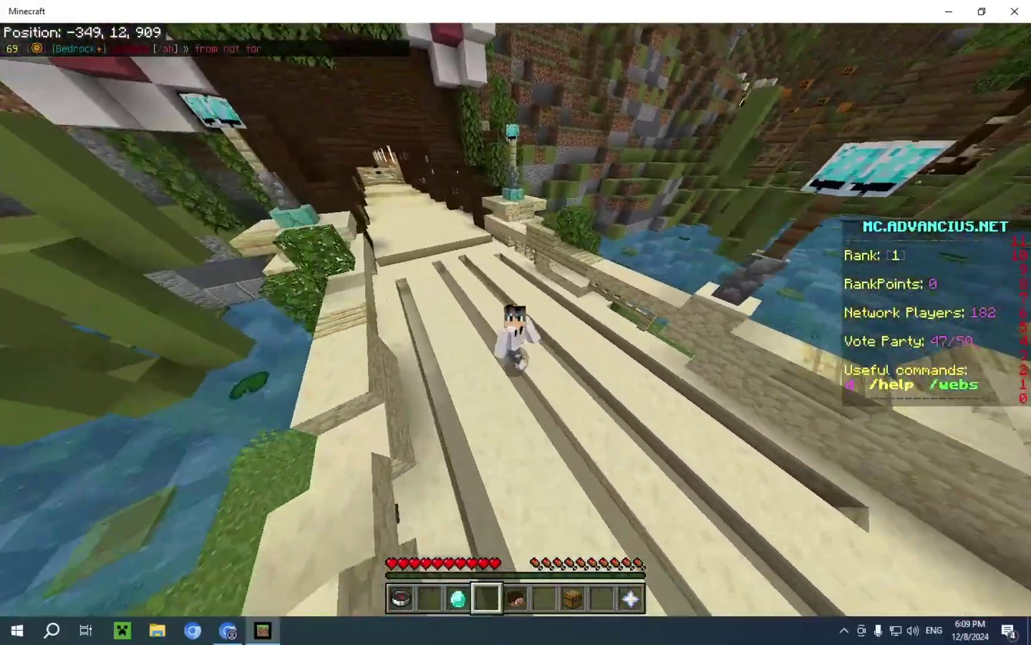